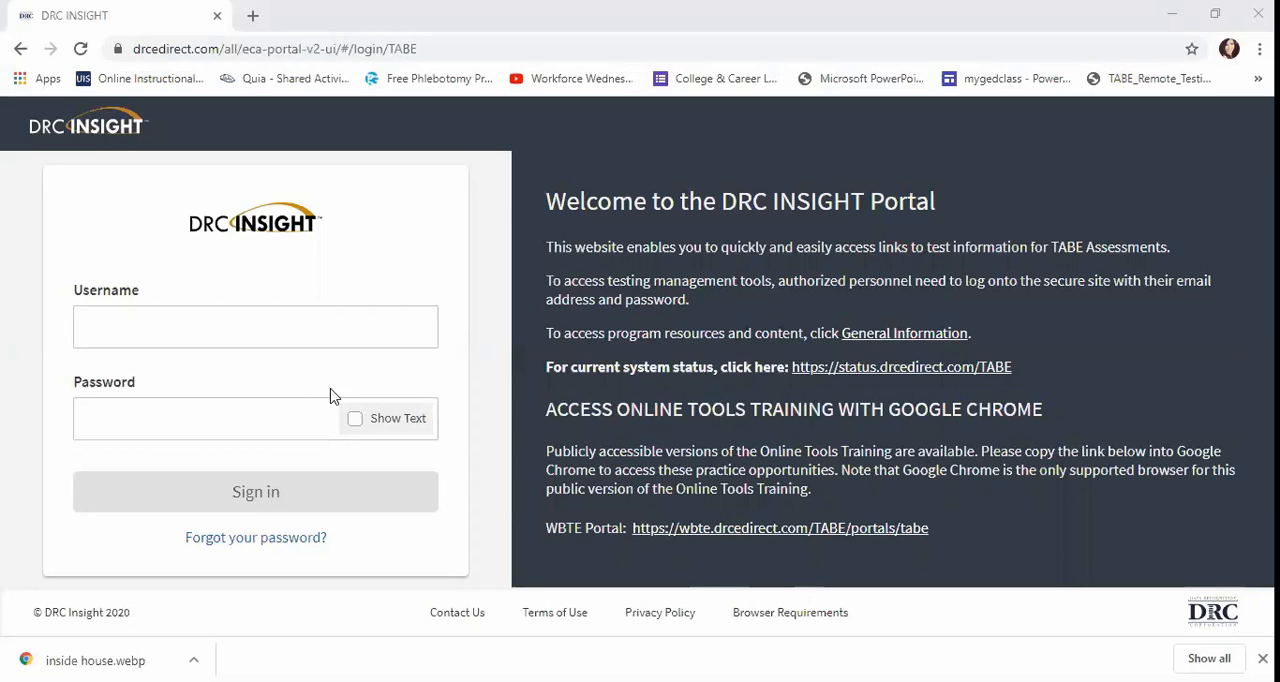
Sign in to the TABE portal with the account username and password.
left_click(152, 318)
left_click(153, 373)
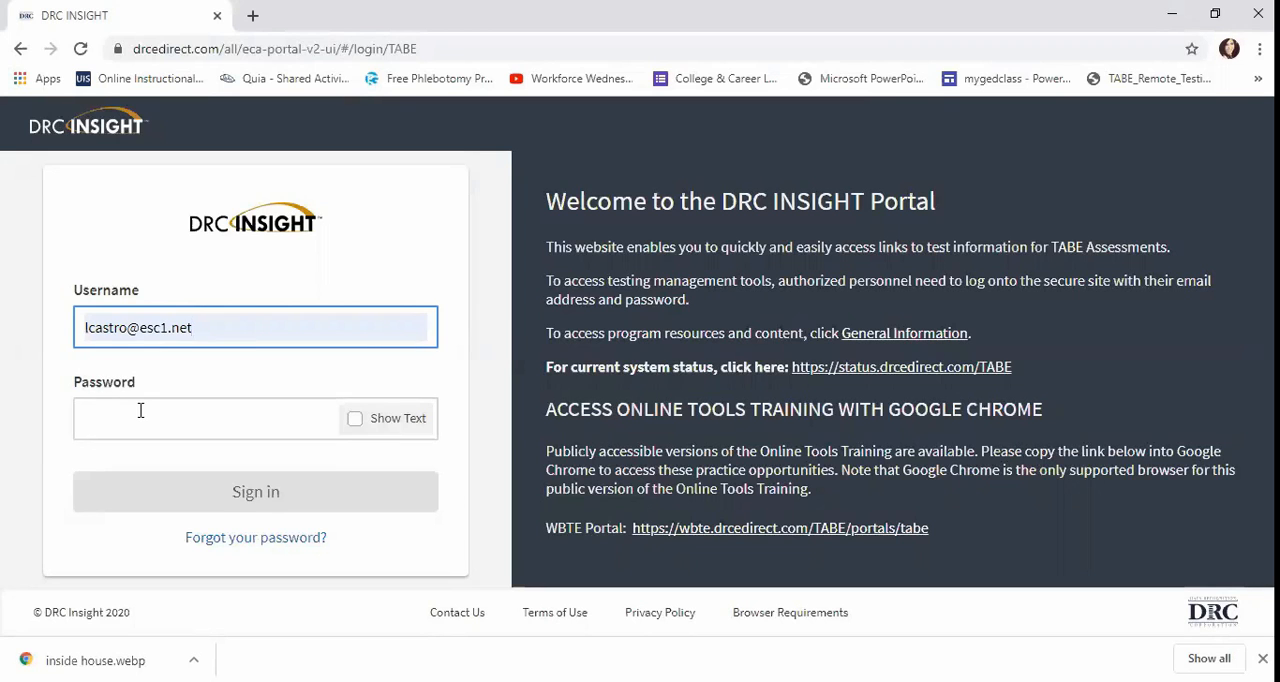
left_click(140, 413)
key("ctrl+v")
left_click(164, 479)
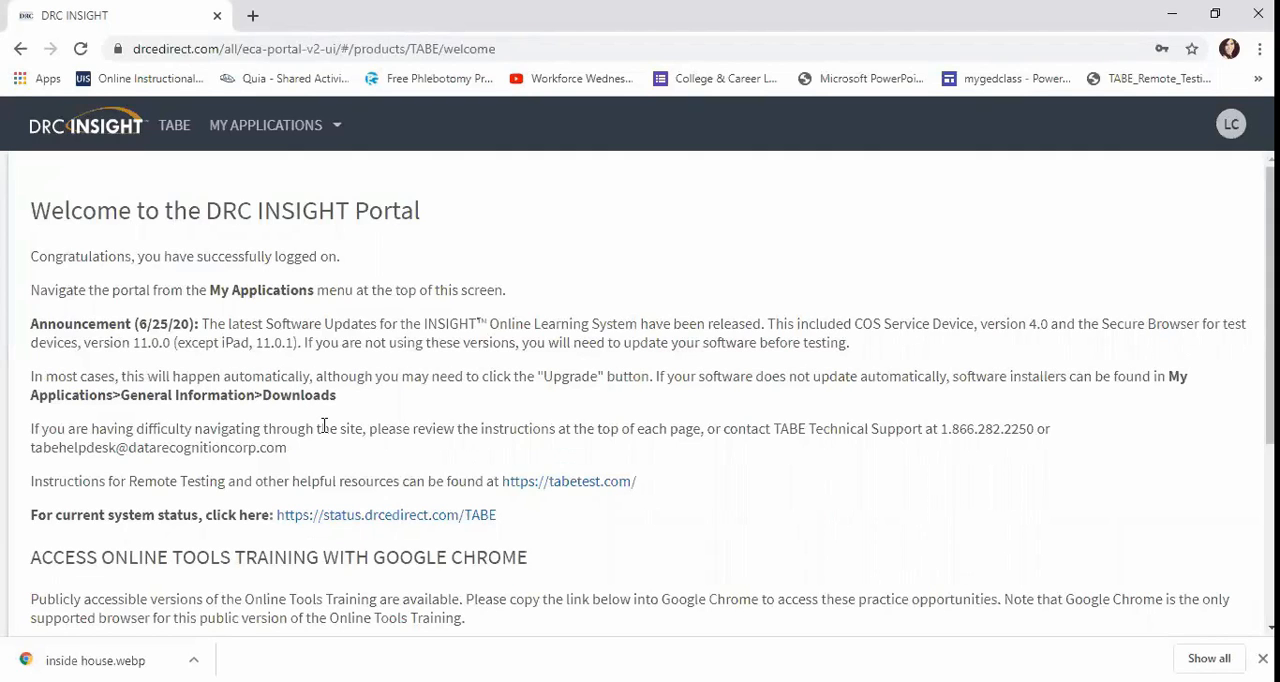
Open the Manage Students page in the Student Management application.
left_click(337, 128)
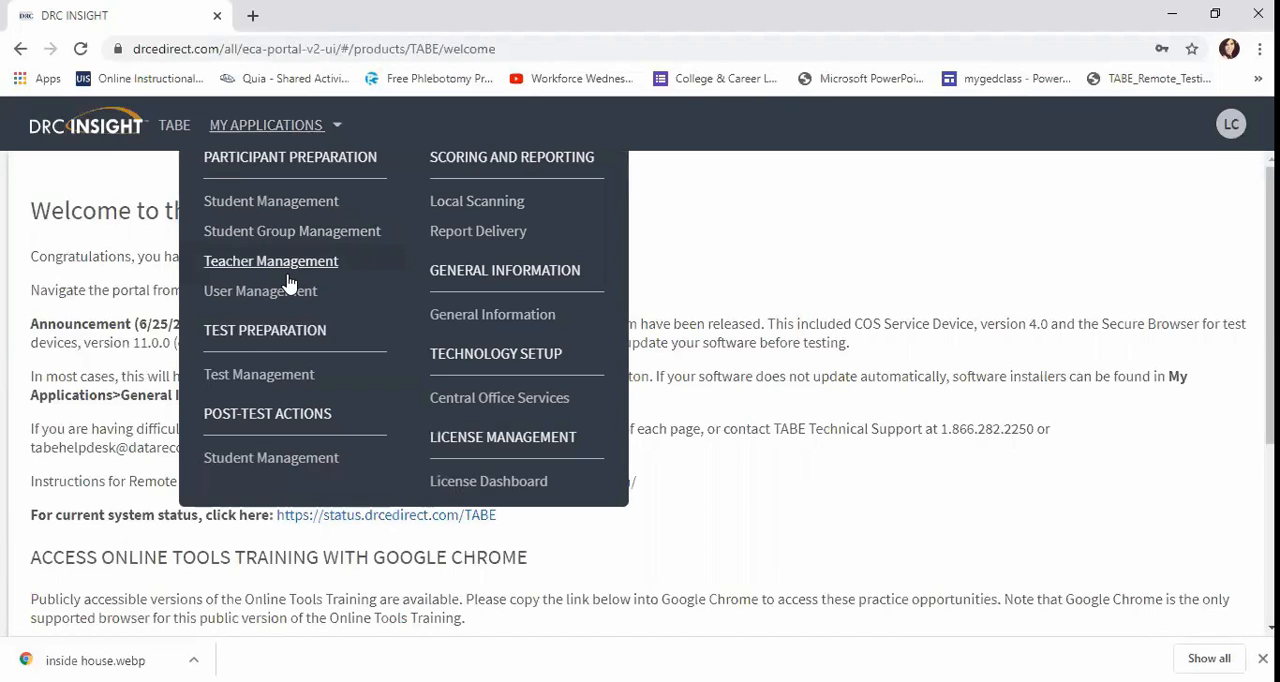
left_click(280, 201)
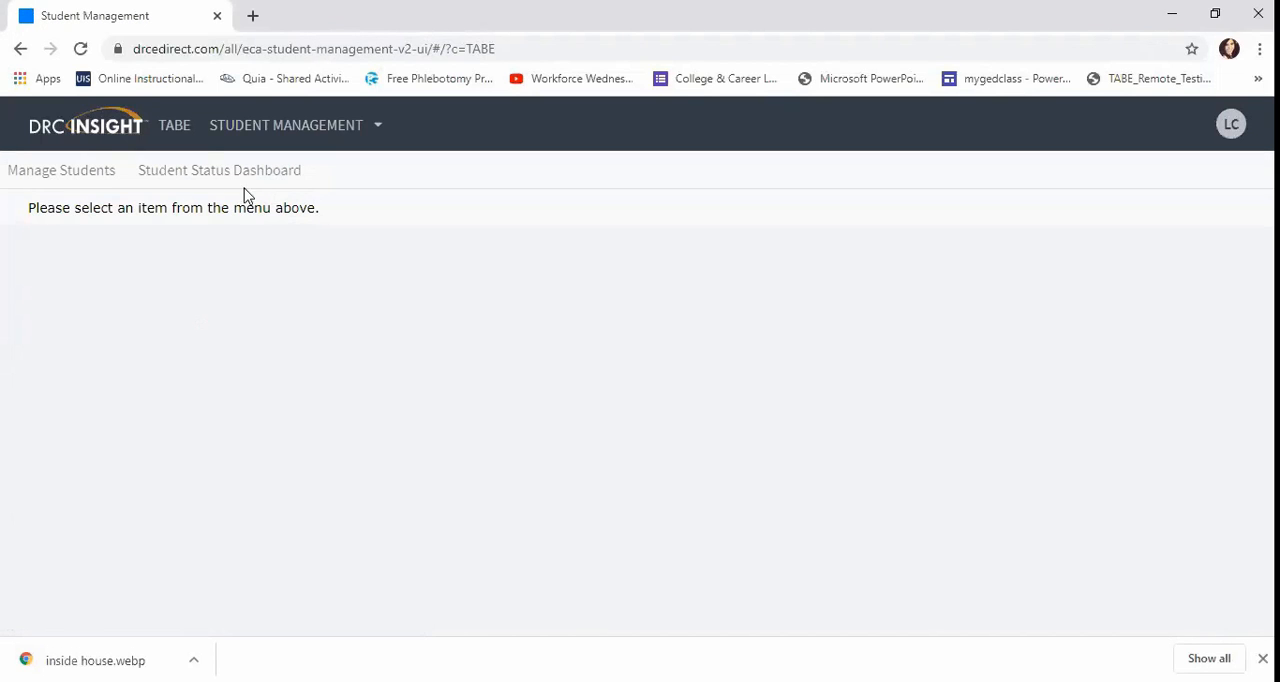
left_click(99, 177)
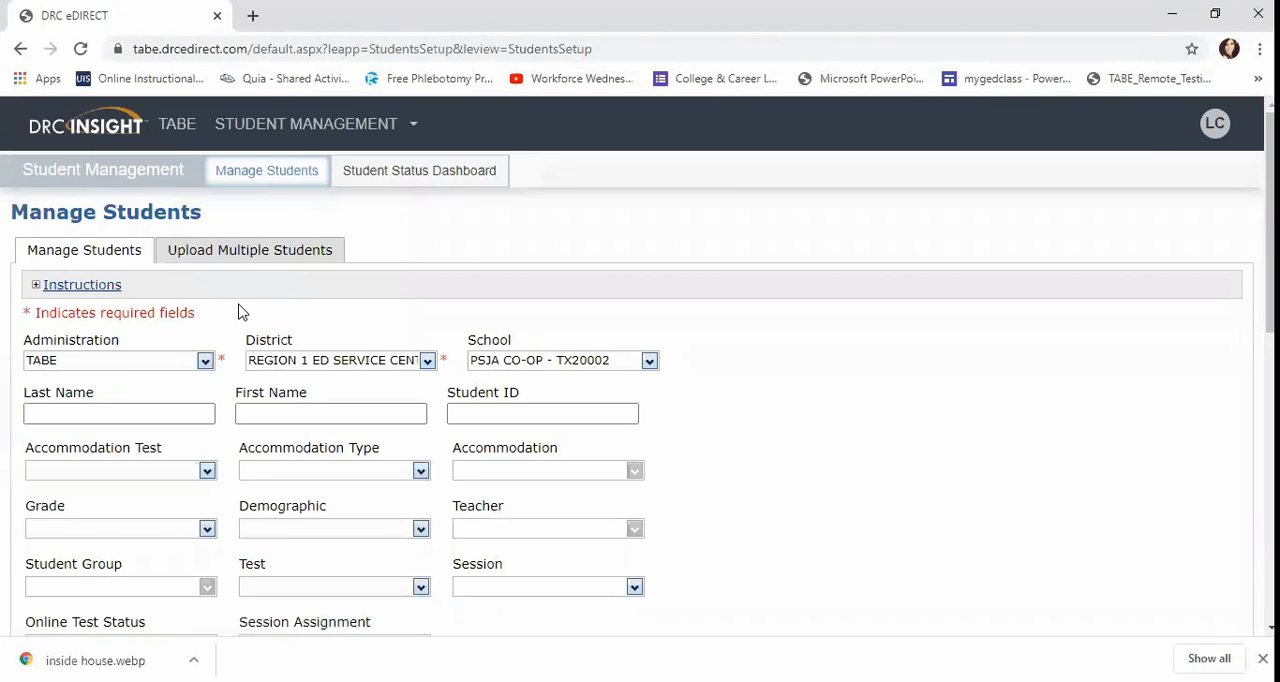
Open the form for adding a single new student.
scroll(240, 310, "down", 1)
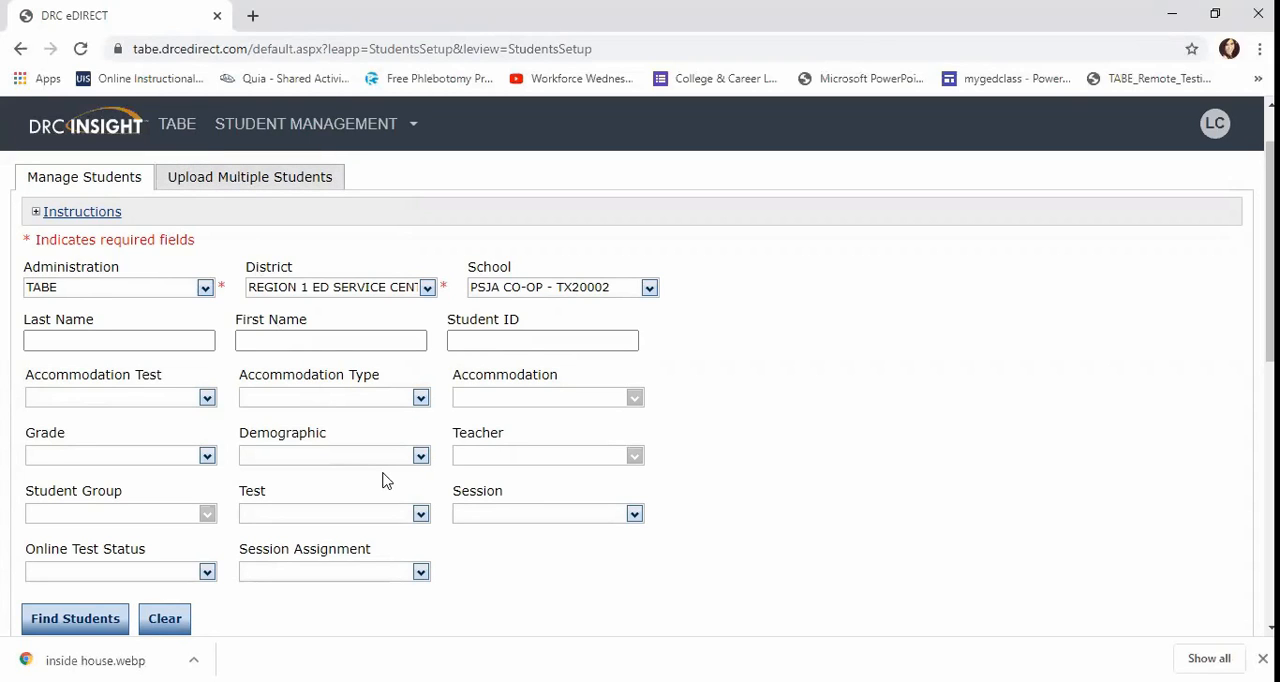
scroll(385, 479, "down", 1)
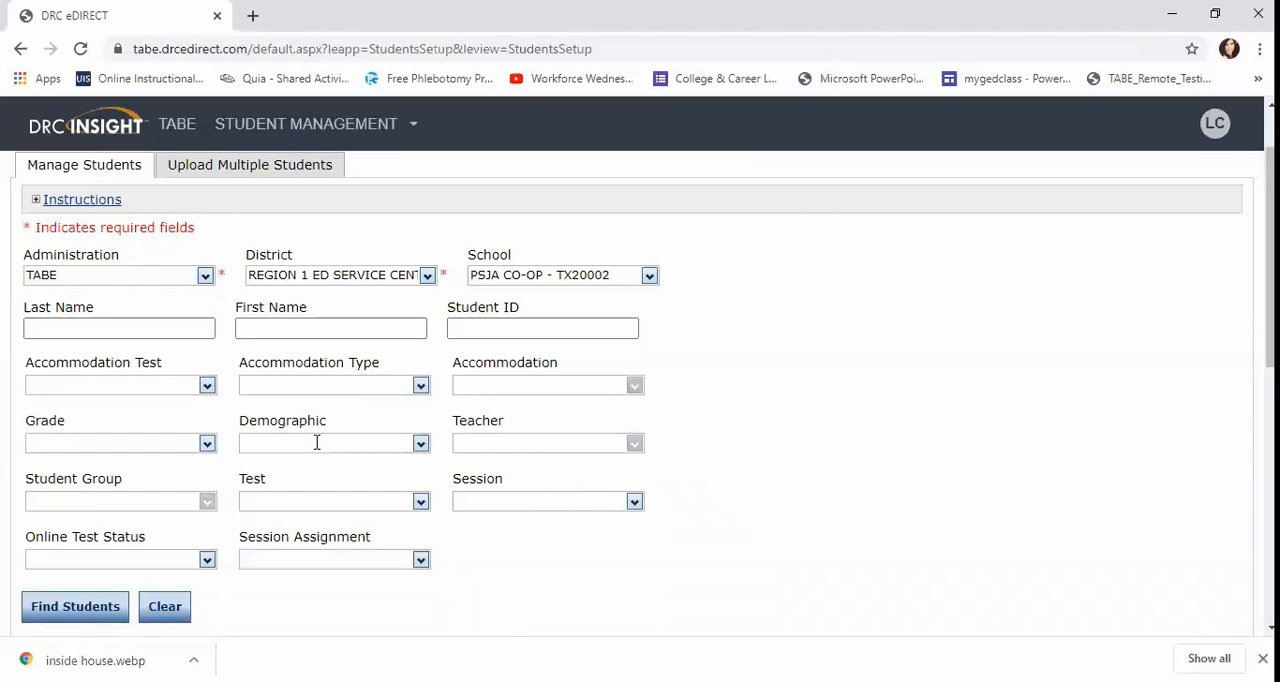
scroll(317, 445, "down", 3)
scroll(317, 450, "down", 5)
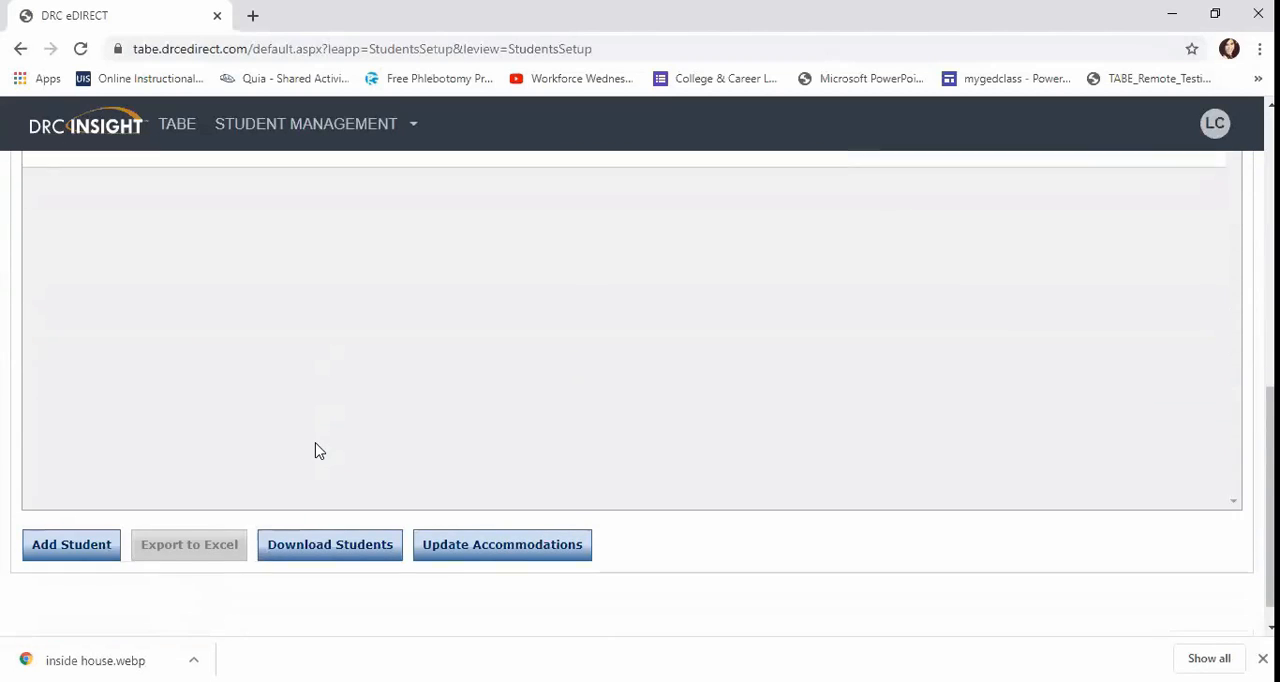
left_click(66, 537)
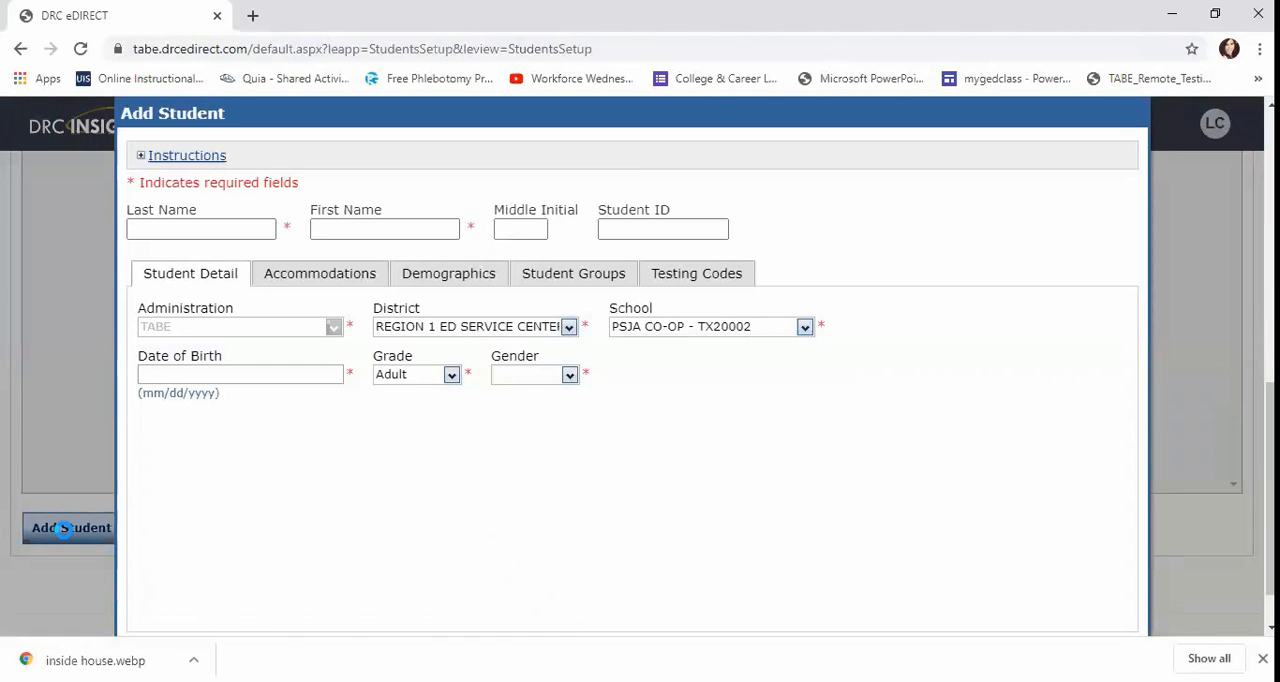
Review the new student's name fields and saving options, and view the page for uploading multiple students.
left_click(159, 230)
left_click(368, 226)
scroll(660, 483, "down", 1)
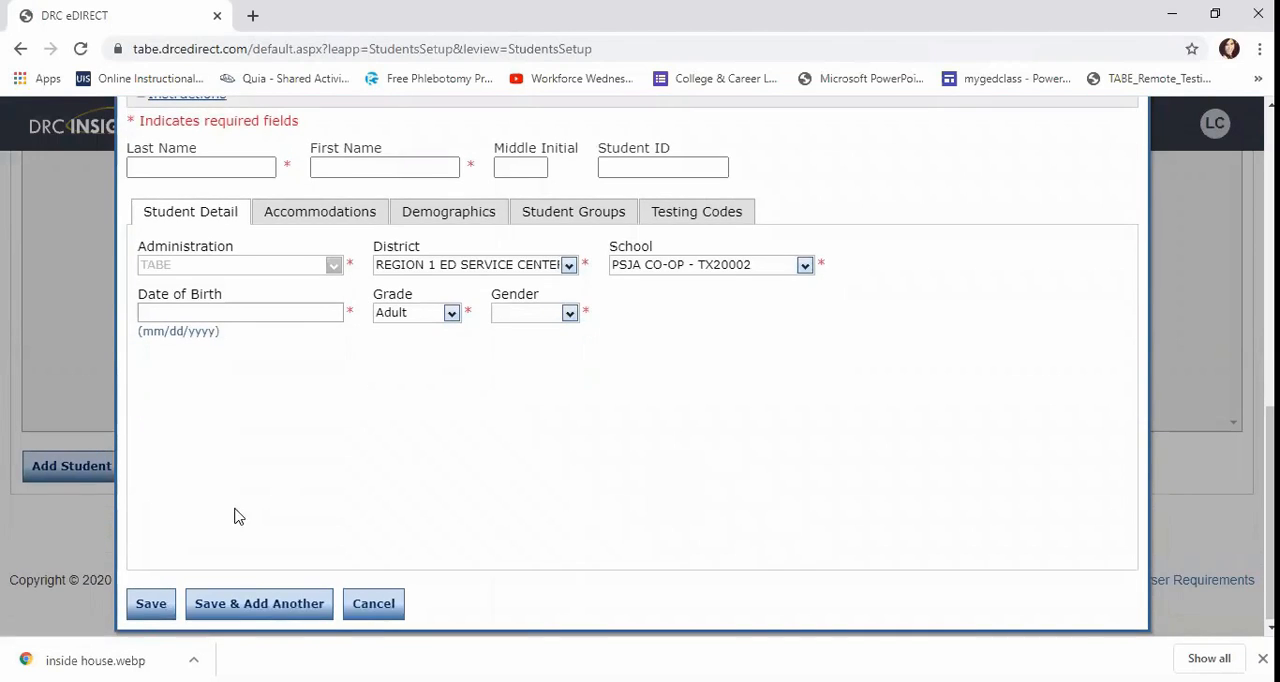
left_click(146, 612)
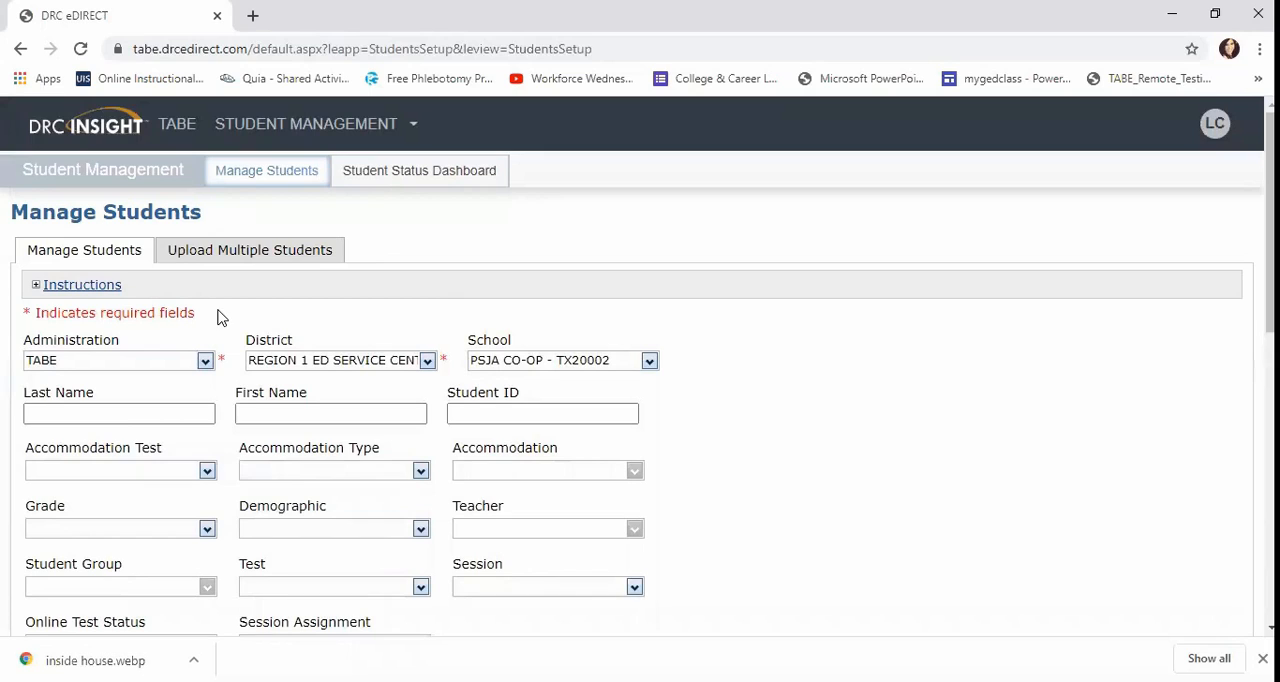
left_click(191, 258)
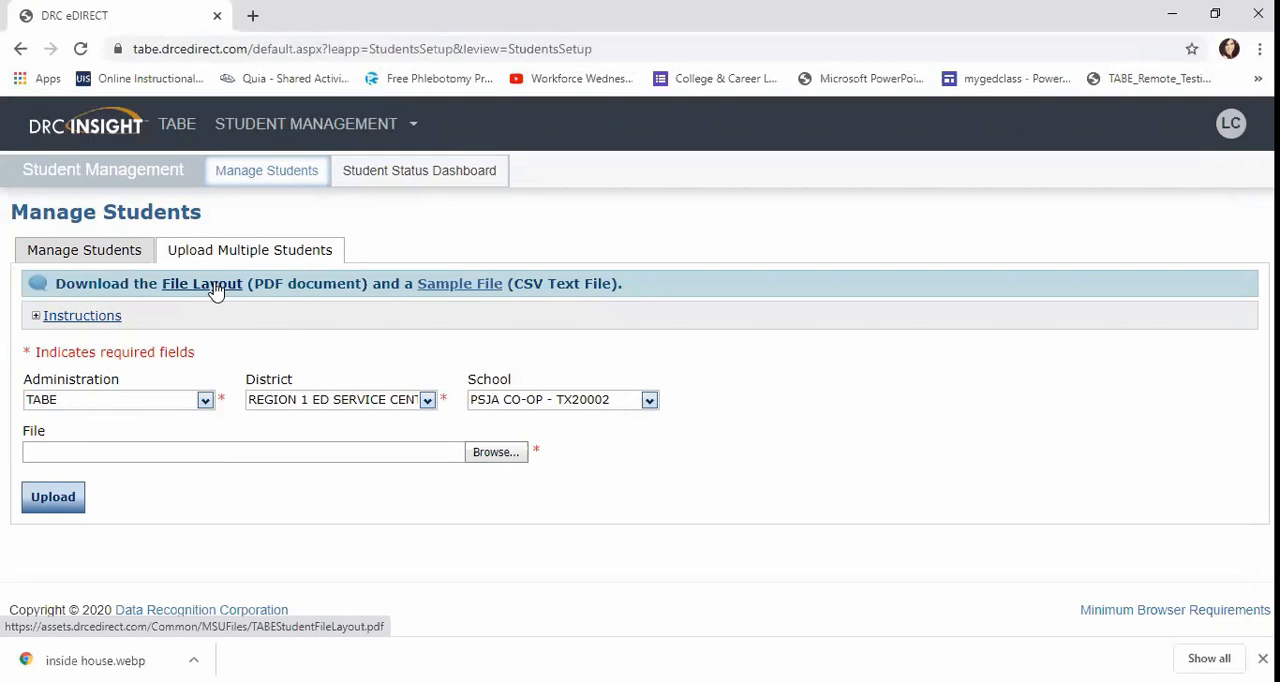
Return to the TABE portal home and open the Manage Test Sessions page in Test Management.
left_click(183, 133)
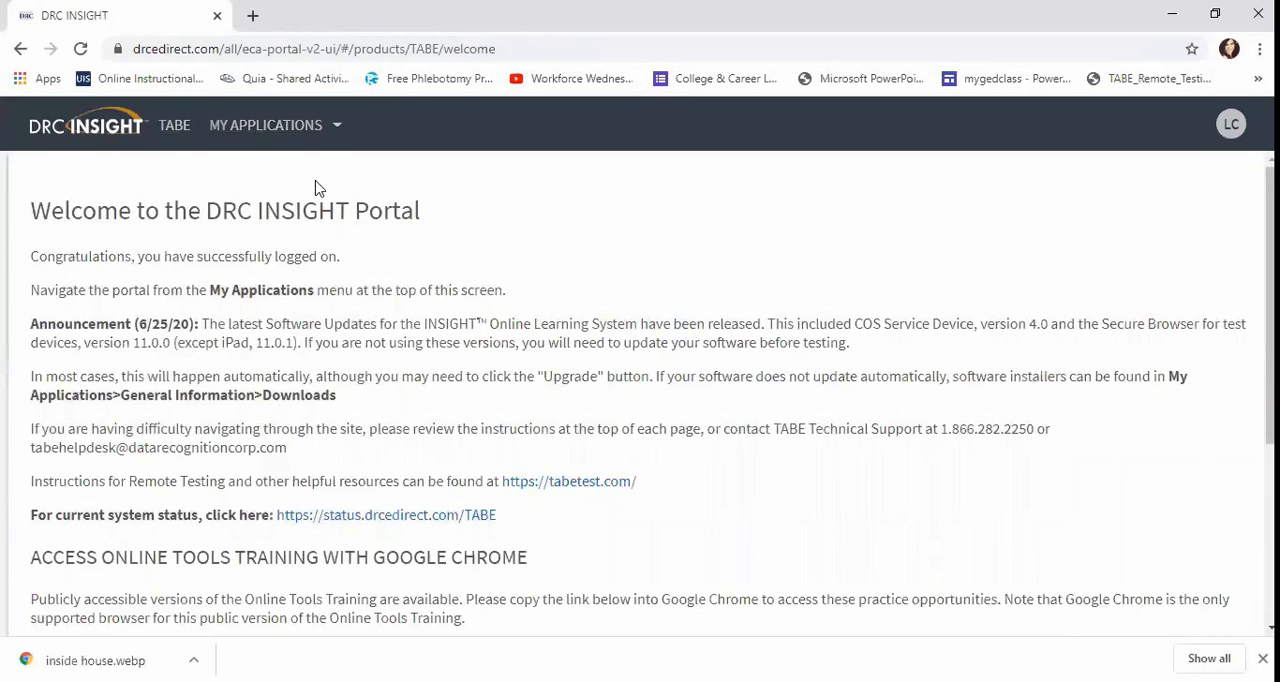
left_click(331, 133)
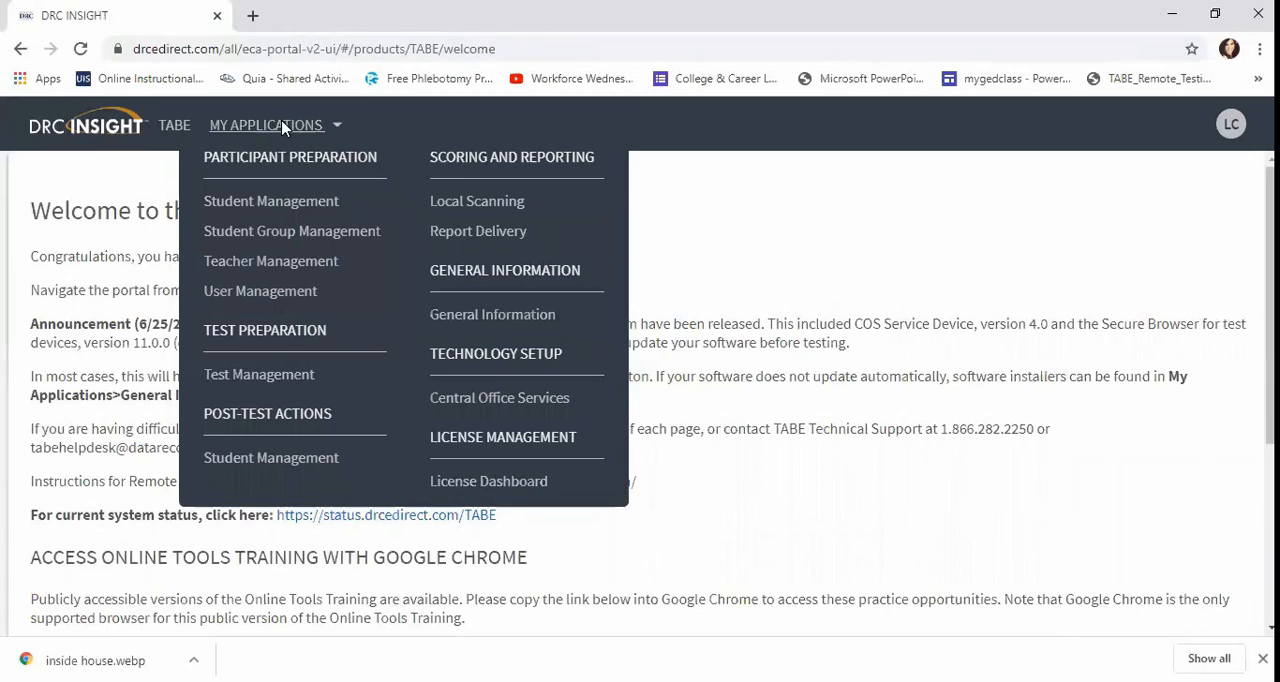
left_click(291, 379)
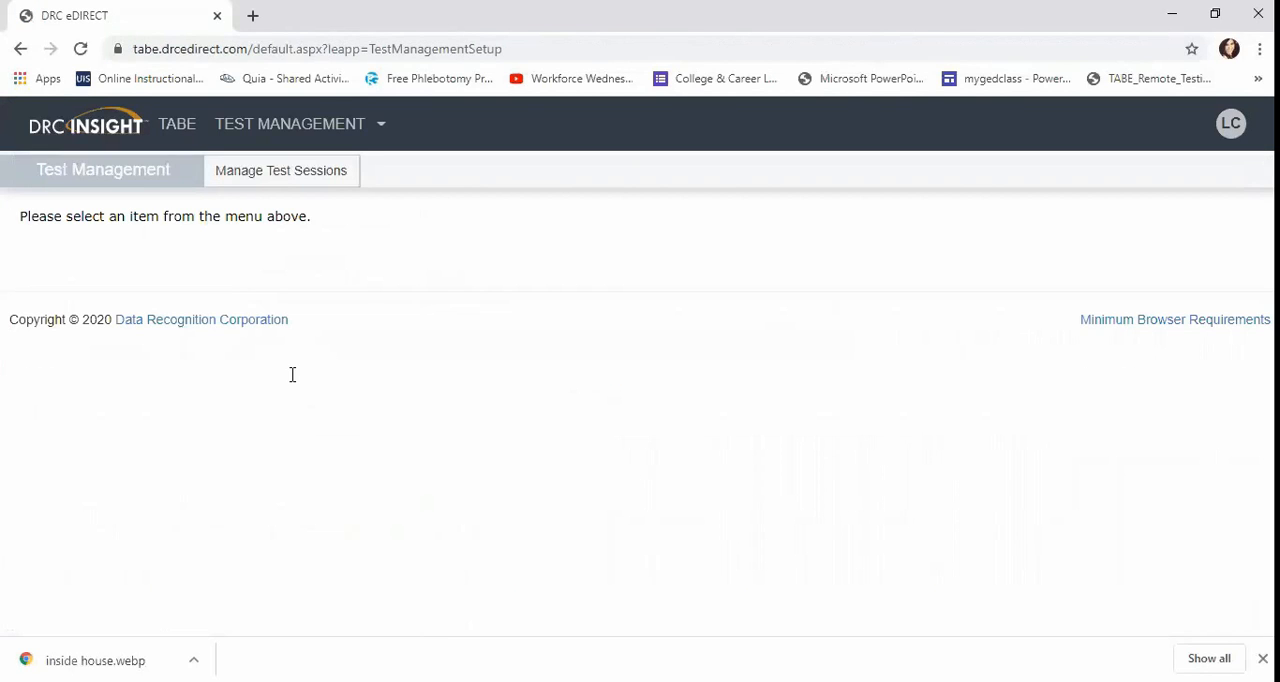
left_click(231, 171)
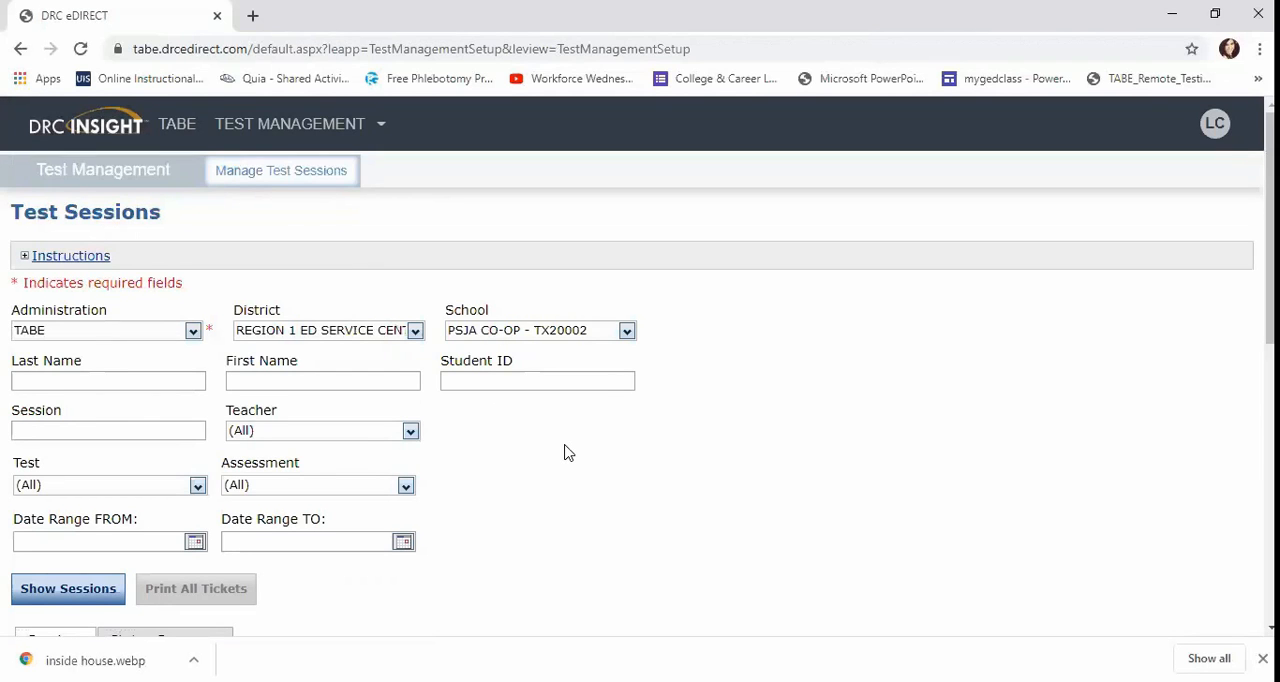
List the test sessions for the PSJA CO-OP school and look through the session details.
scroll(565, 453, "down", 1)
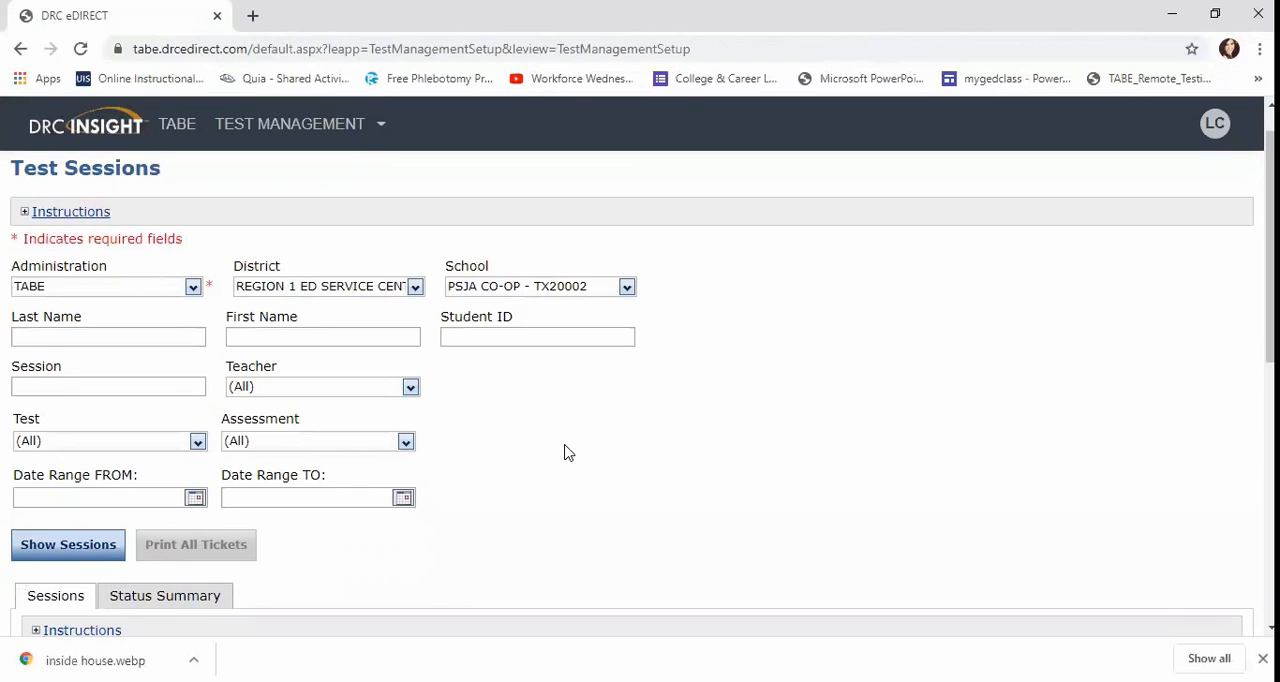
scroll(551, 428, "down", 1)
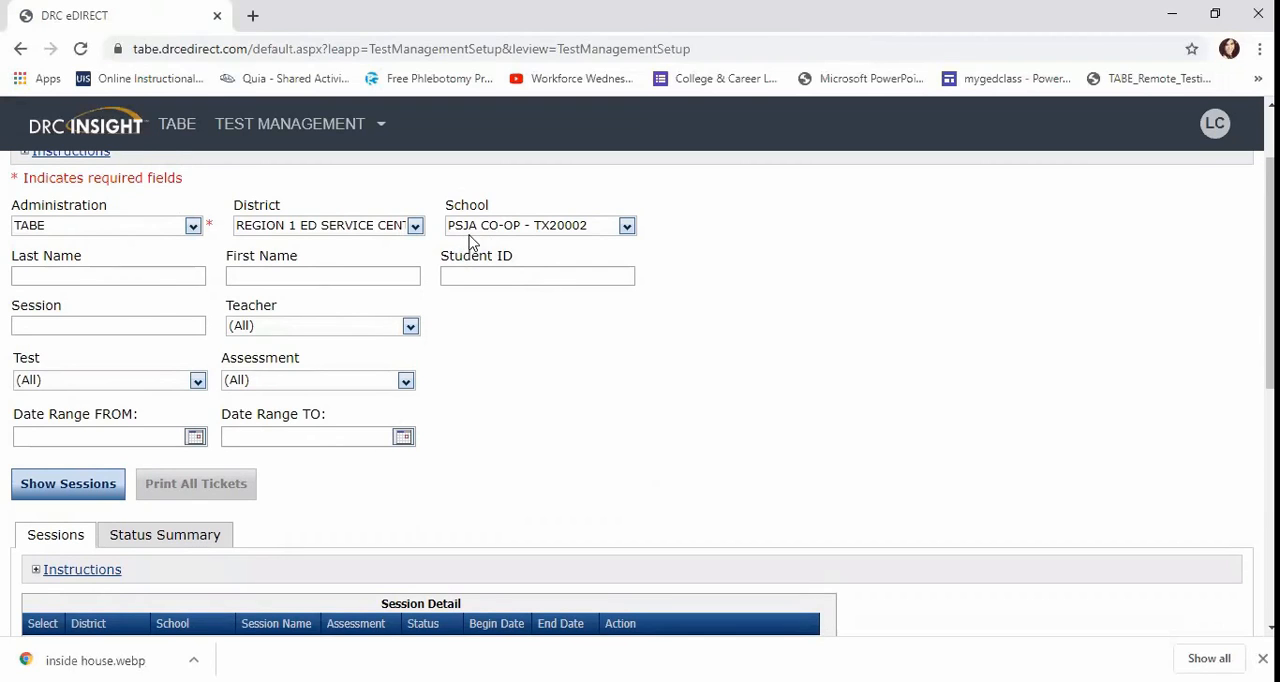
left_click(40, 485)
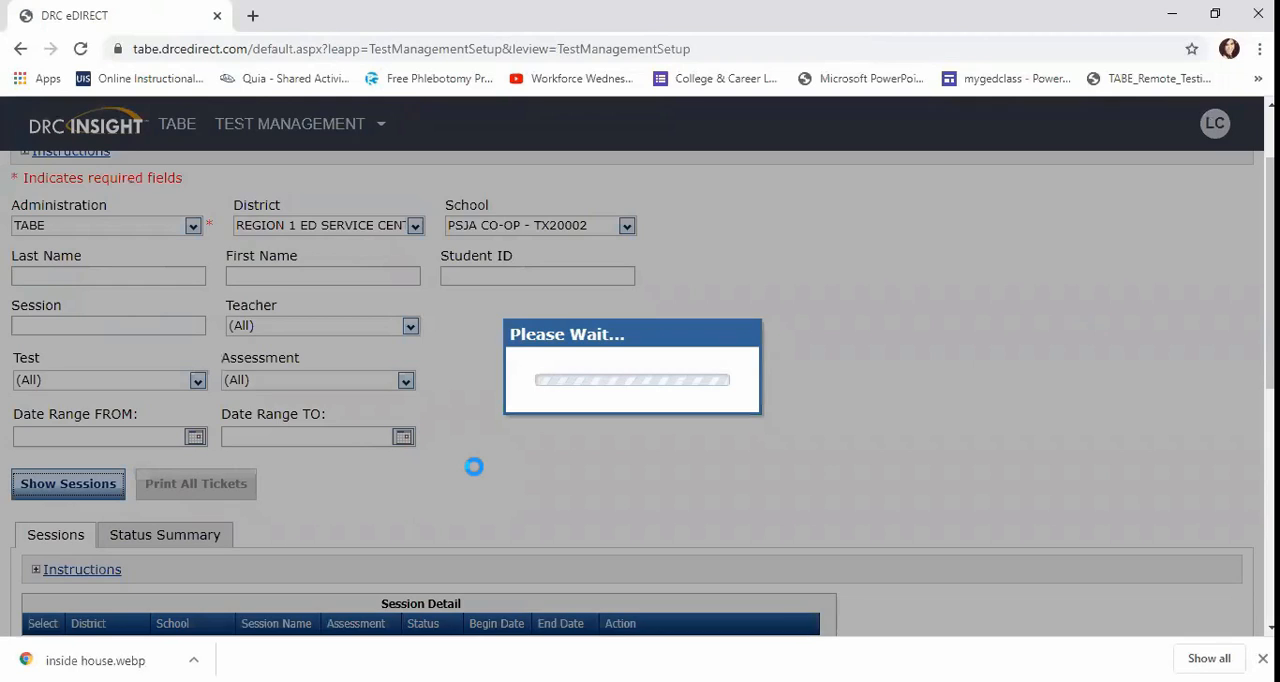
scroll(476, 475, "down", 2)
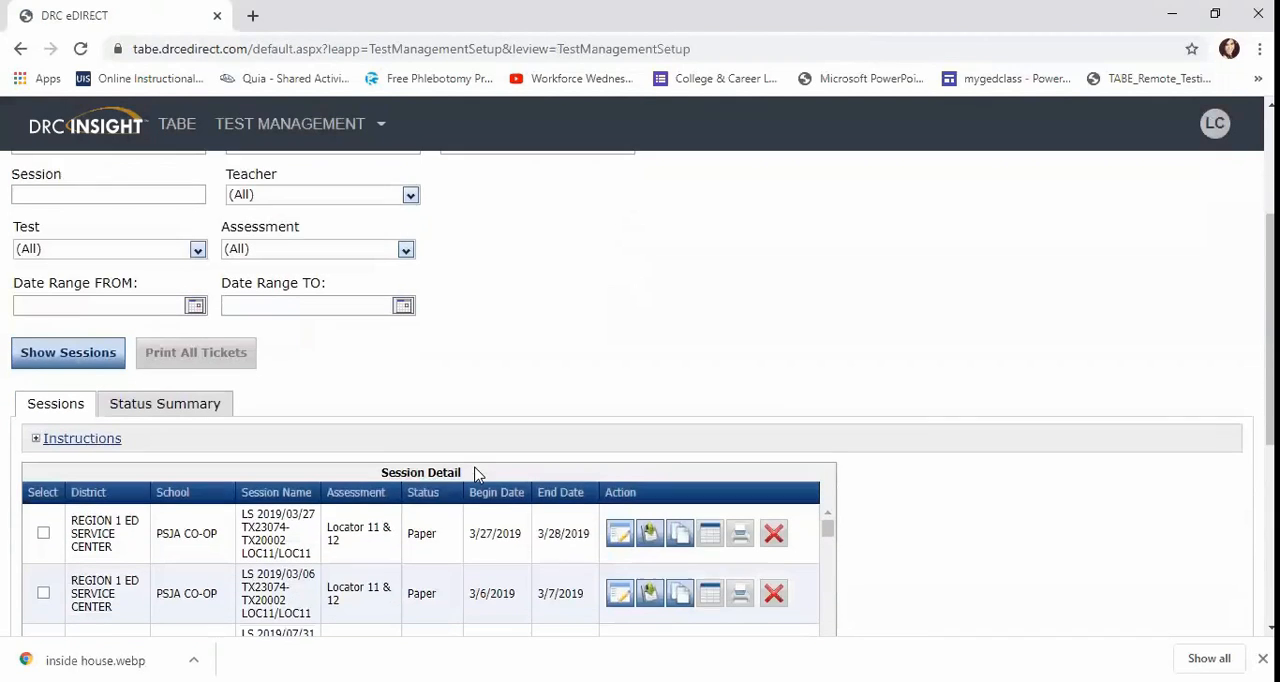
scroll(476, 474, "down", 1)
scroll(476, 475, "down", 3)
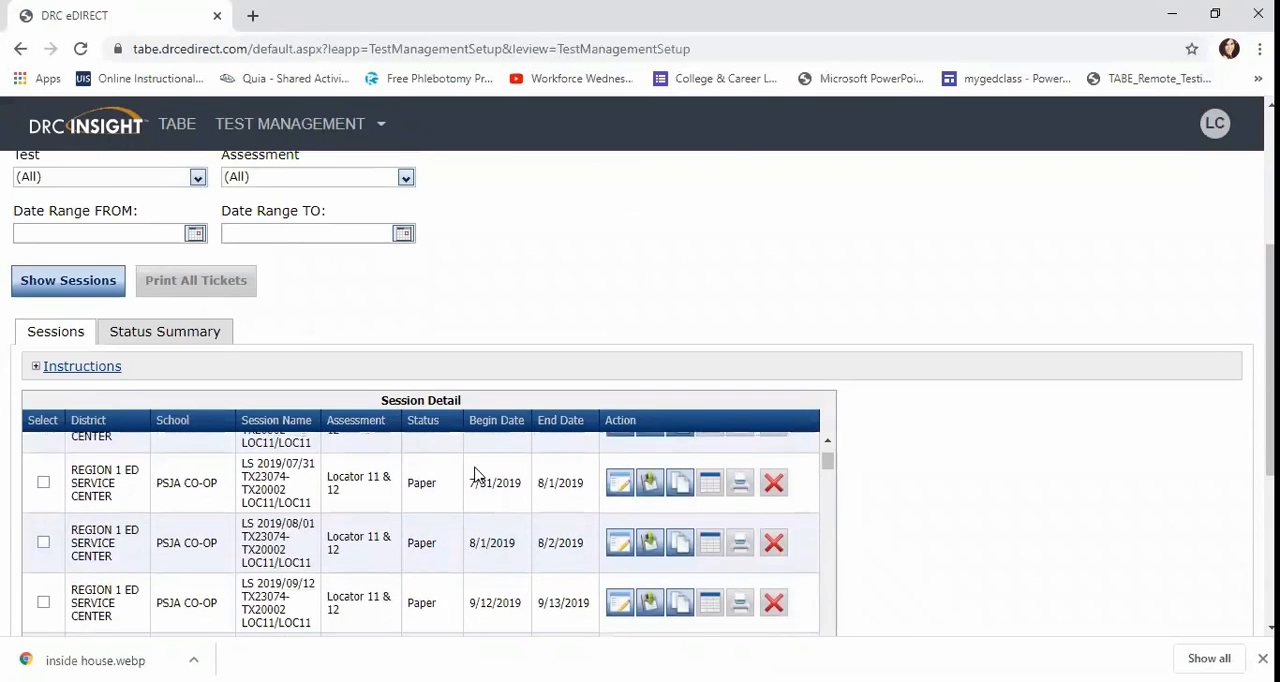
scroll(476, 475, "down", 3)
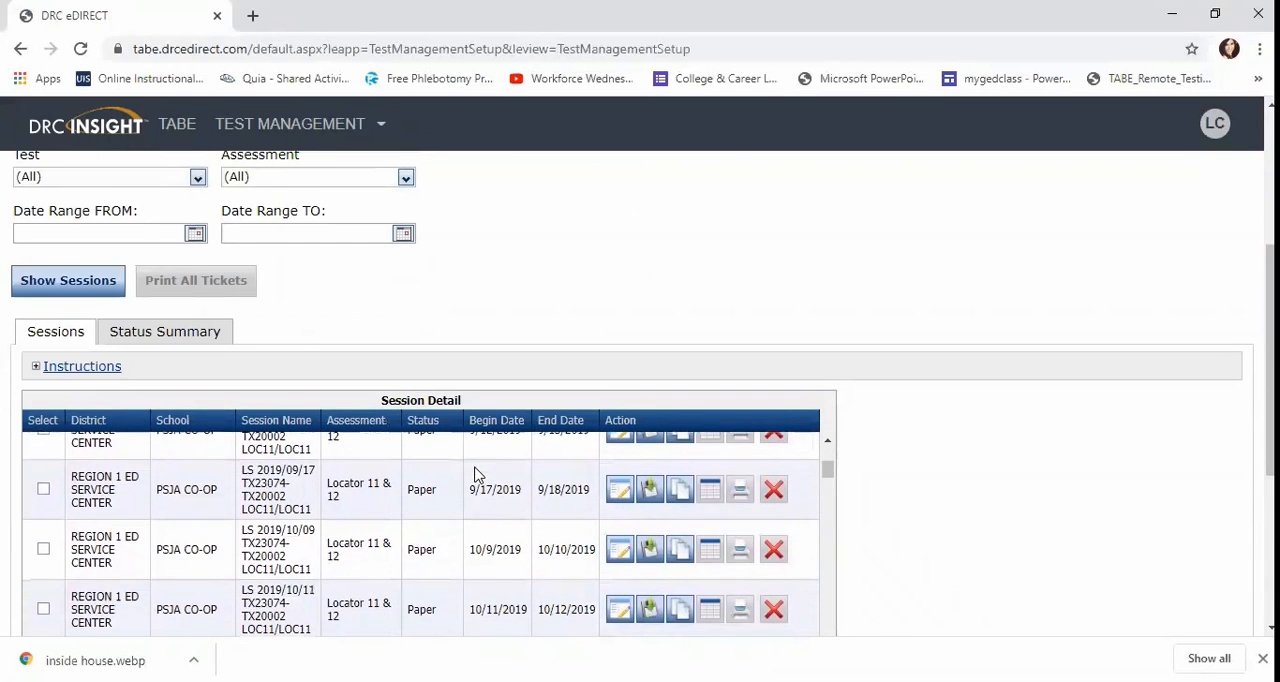
scroll(908, 480, "down", 2)
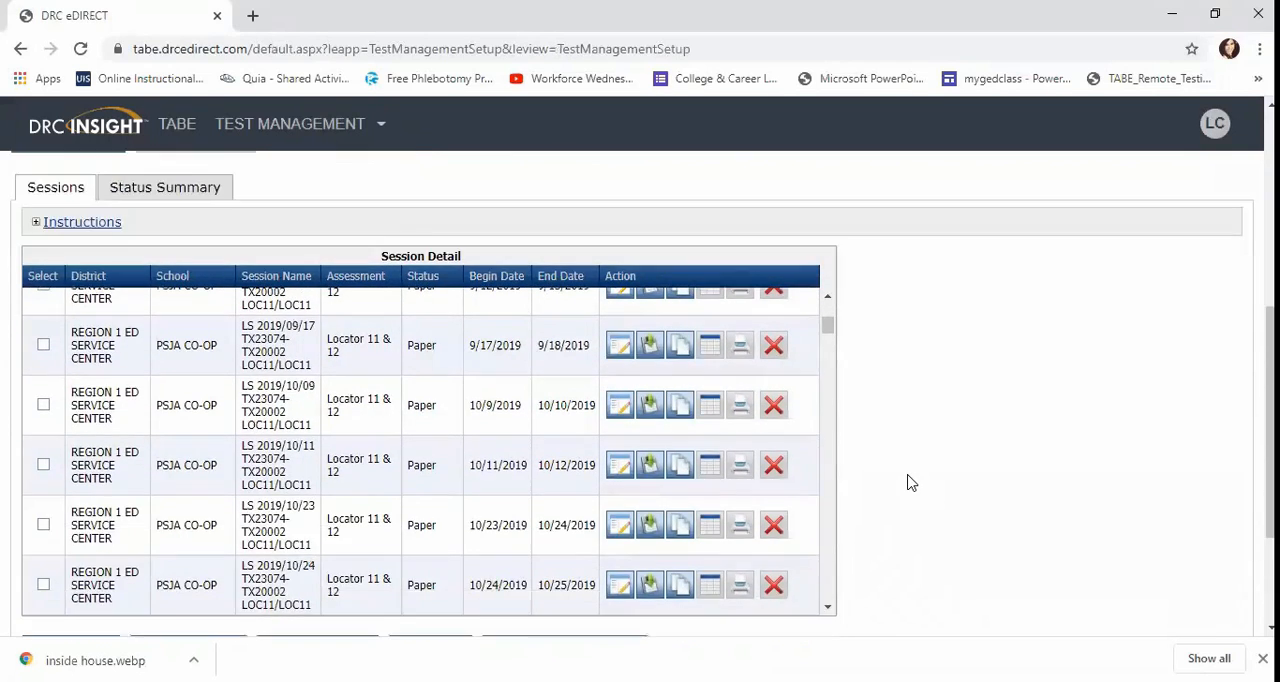
Start a new test session named IET-MOS10:30 and view the available teachers, leaving the teacher blank.
scroll(908, 480, "down", 2)
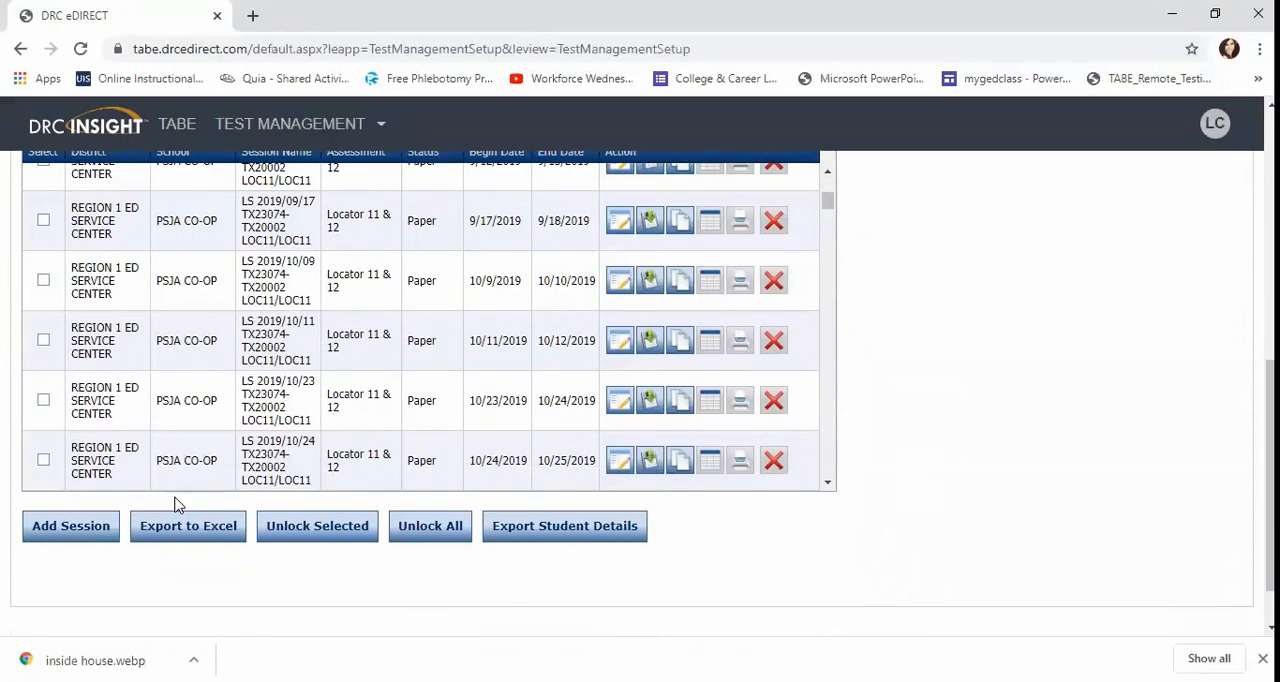
left_click(80, 530)
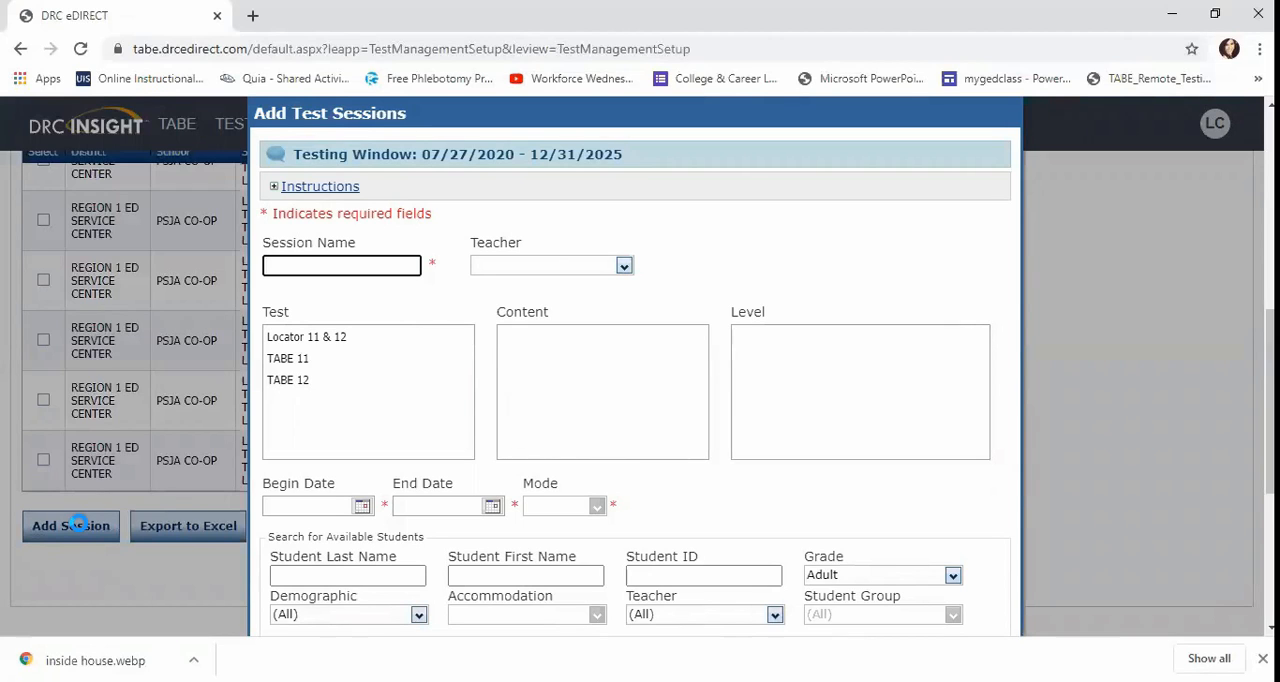
type("IET-MOS10:30")
left_click(622, 267)
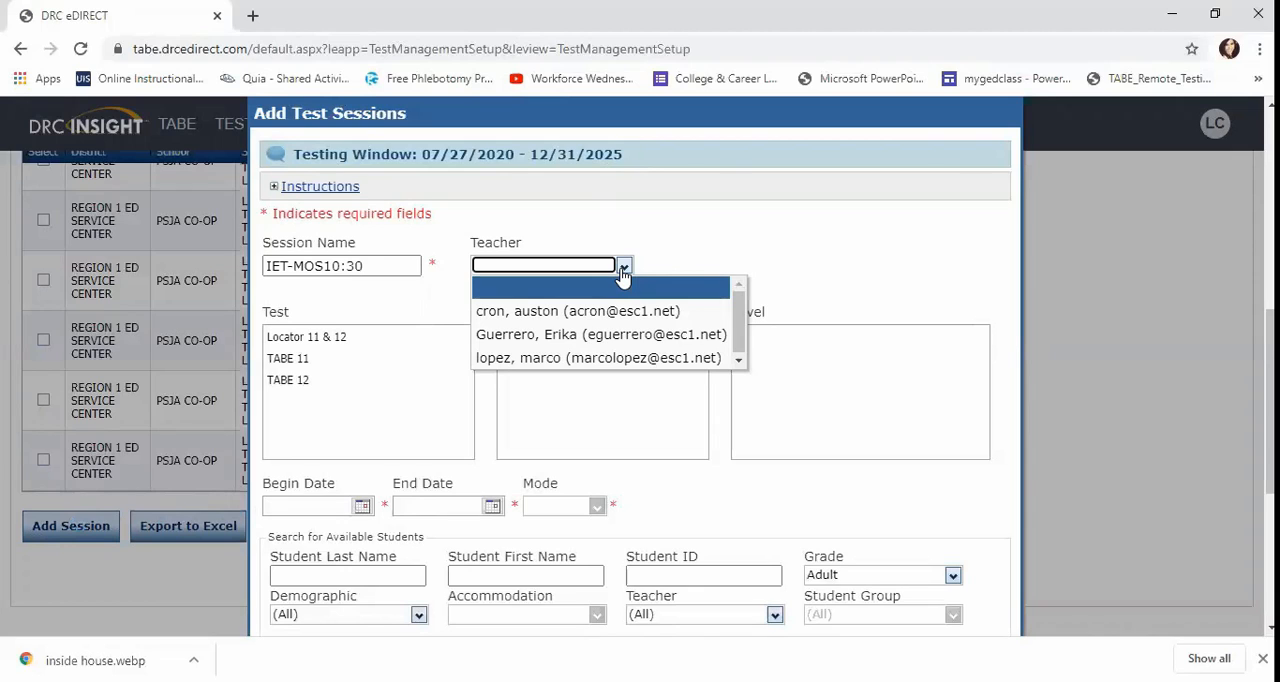
left_click(601, 402)
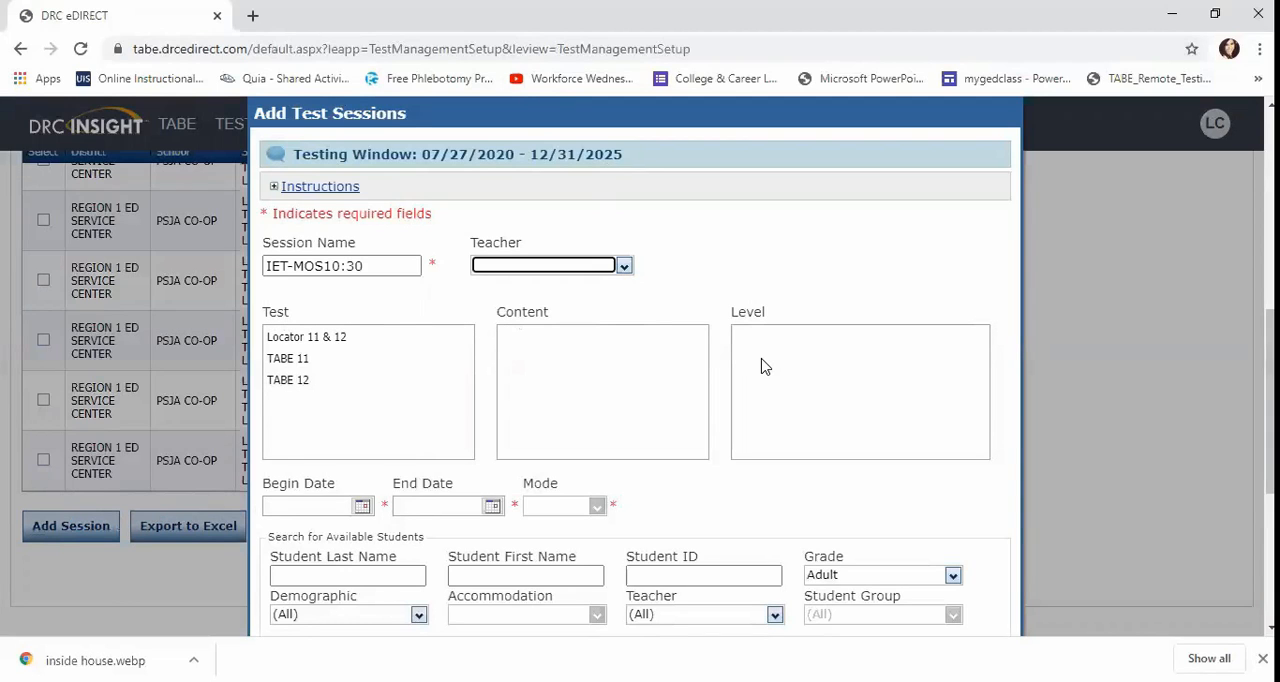
Choose the TABE 11 test with Auto-Locator content and keep only the Reading level, excluding Mathematics and Language.
left_click(280, 357)
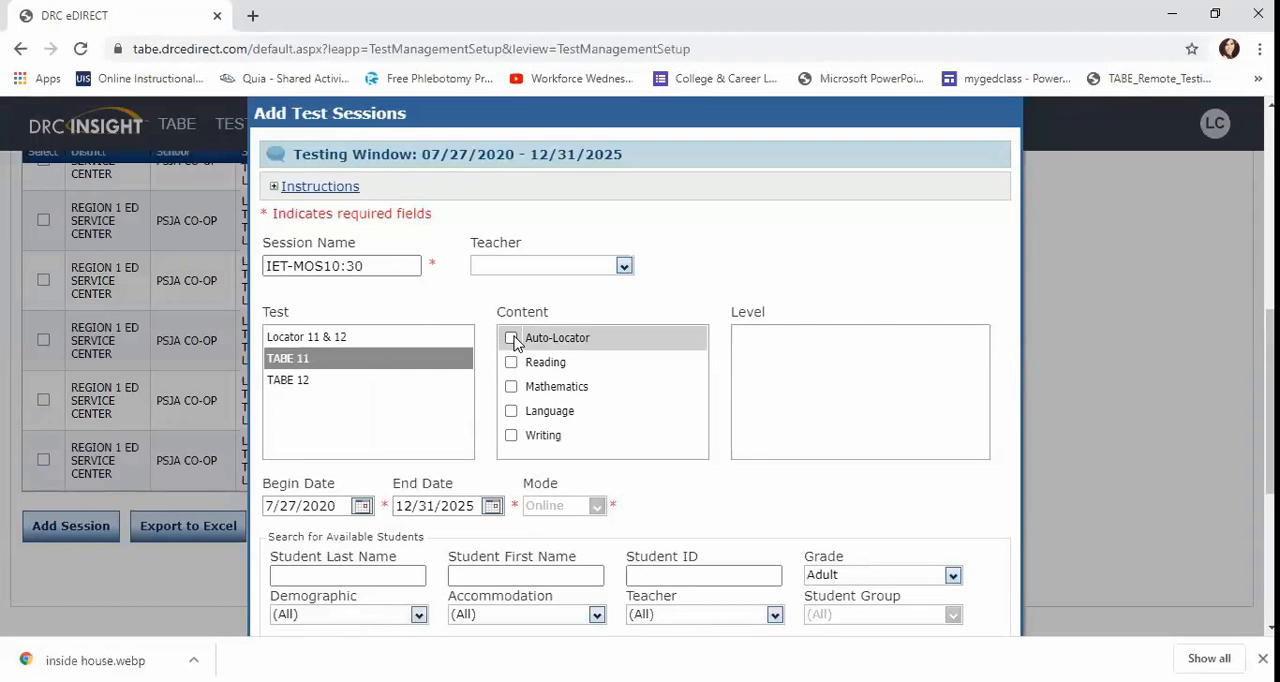
left_click(511, 338)
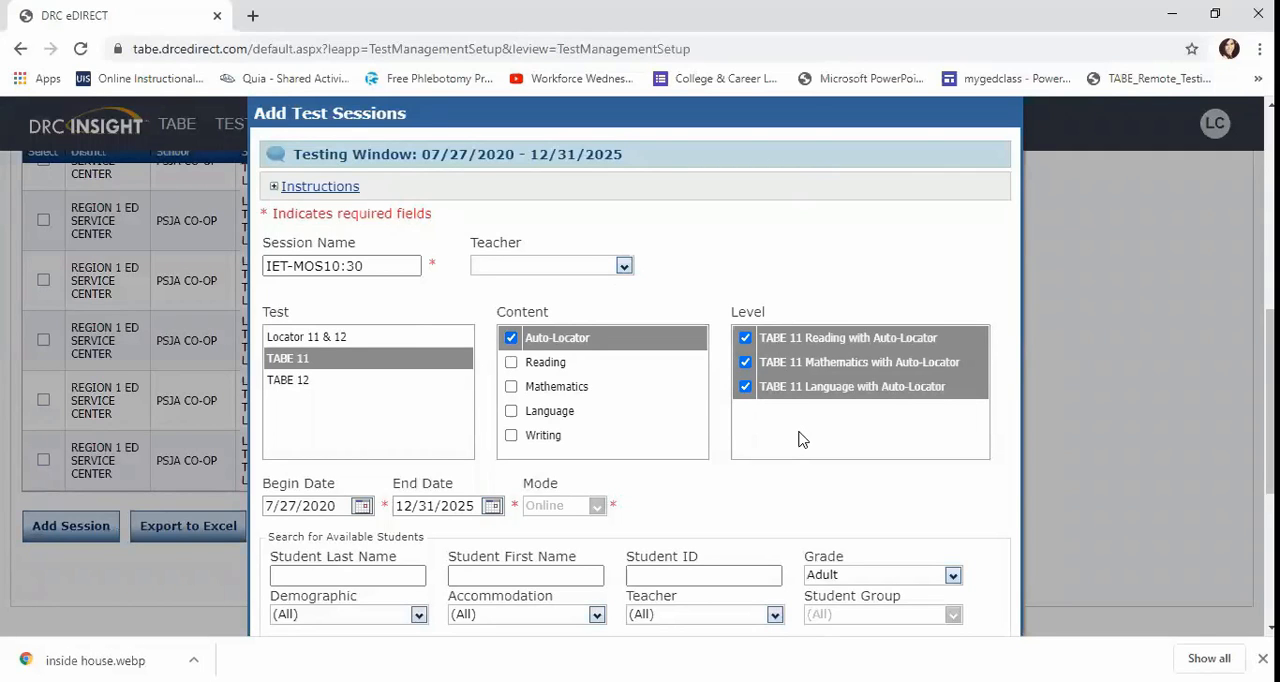
left_click(745, 387)
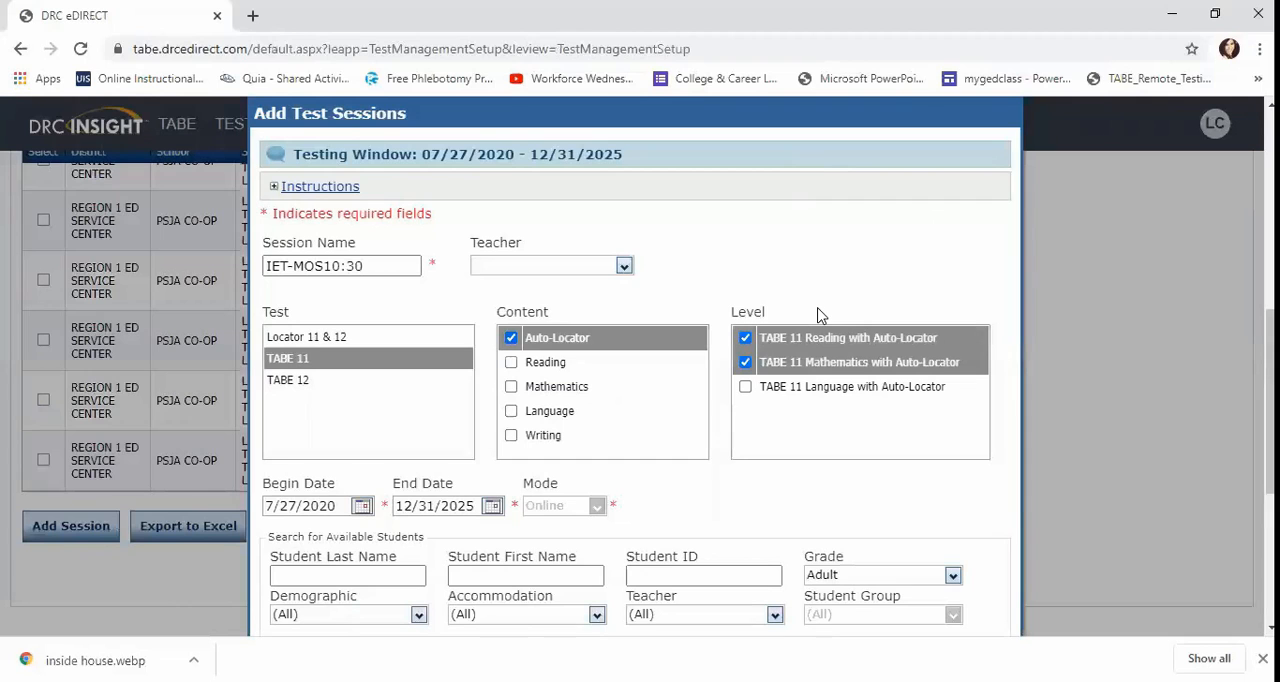
left_click(746, 363)
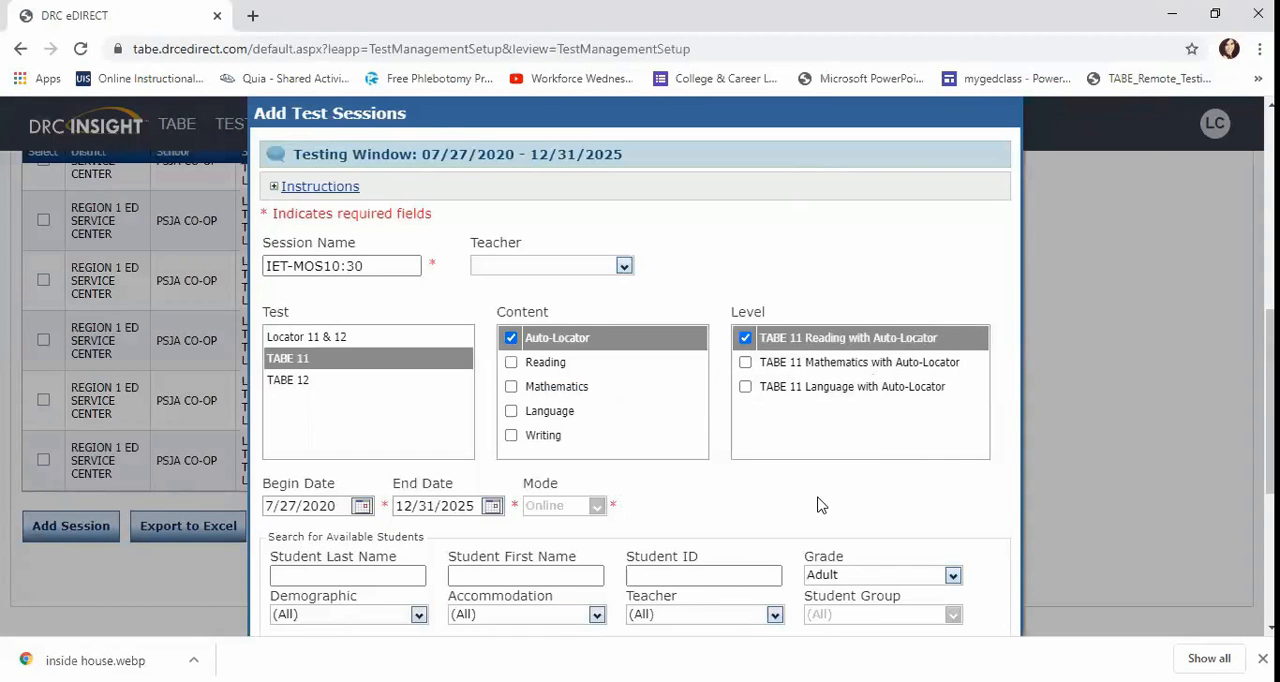
Search for available students in the Adult grade, leaving the name, ID and other filters blank.
scroll(820, 503, "down", 1)
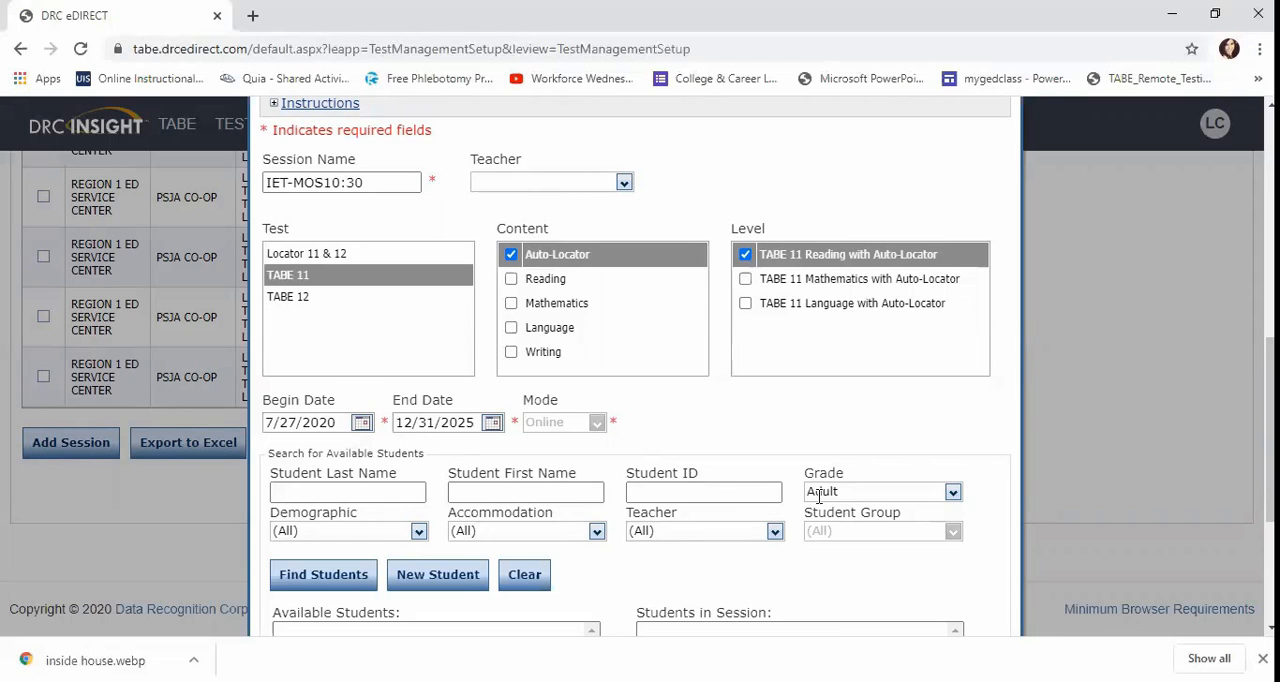
scroll(818, 495, "down", 3)
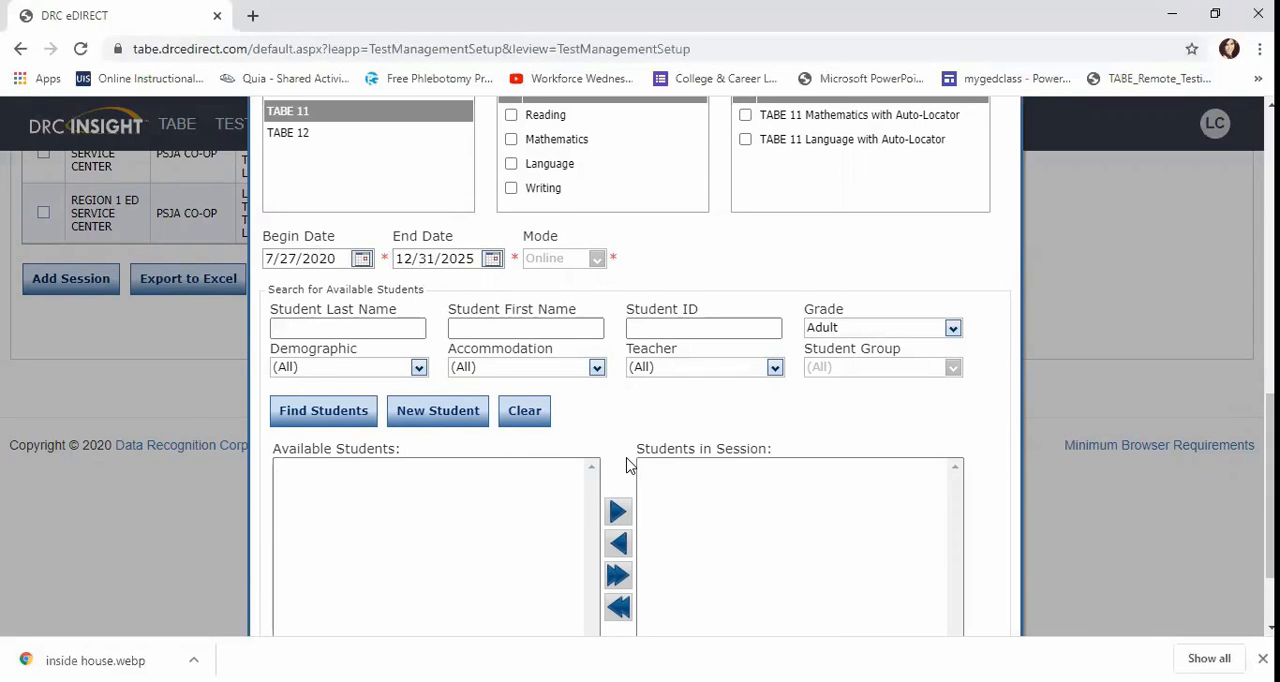
scroll(627, 465, "down", 1)
left_click(330, 298)
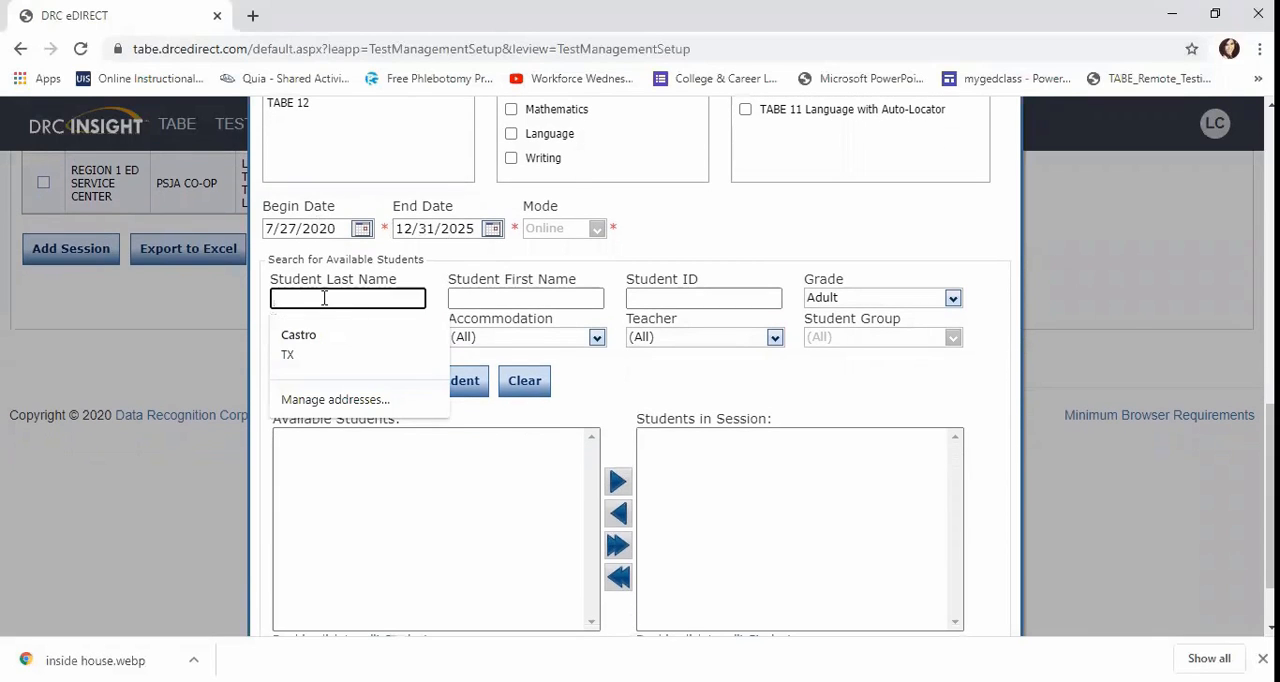
left_click(657, 390)
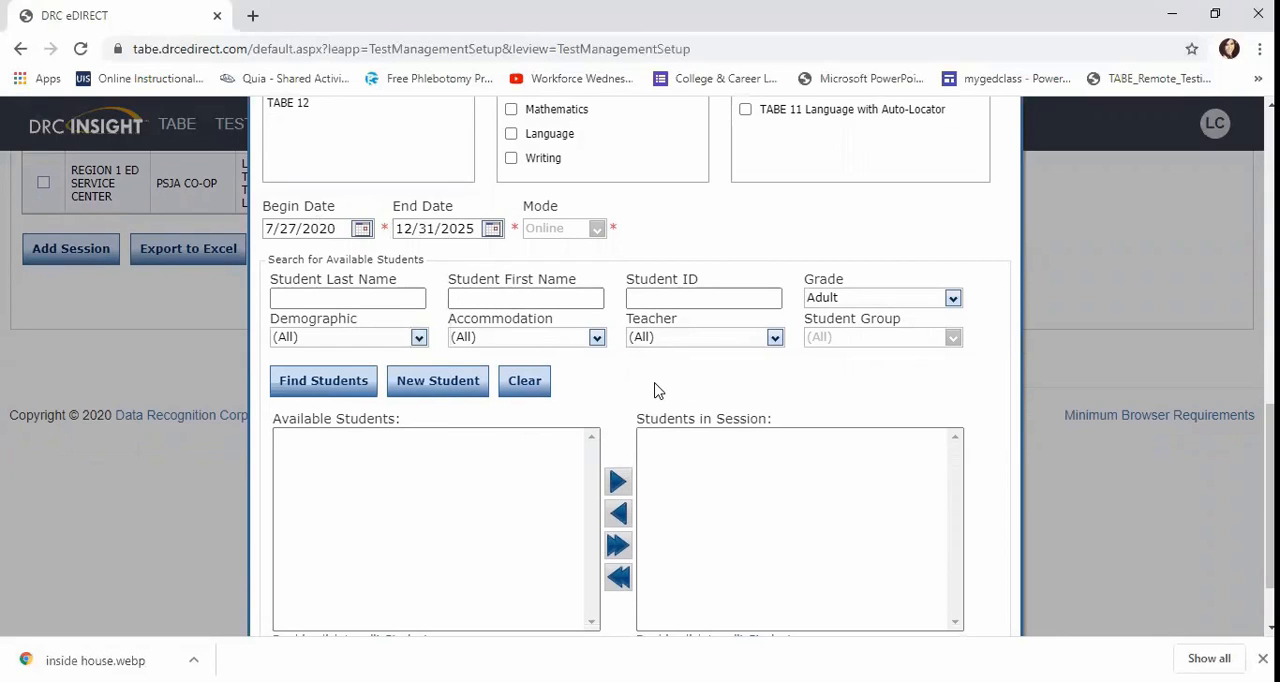
left_click(324, 381)
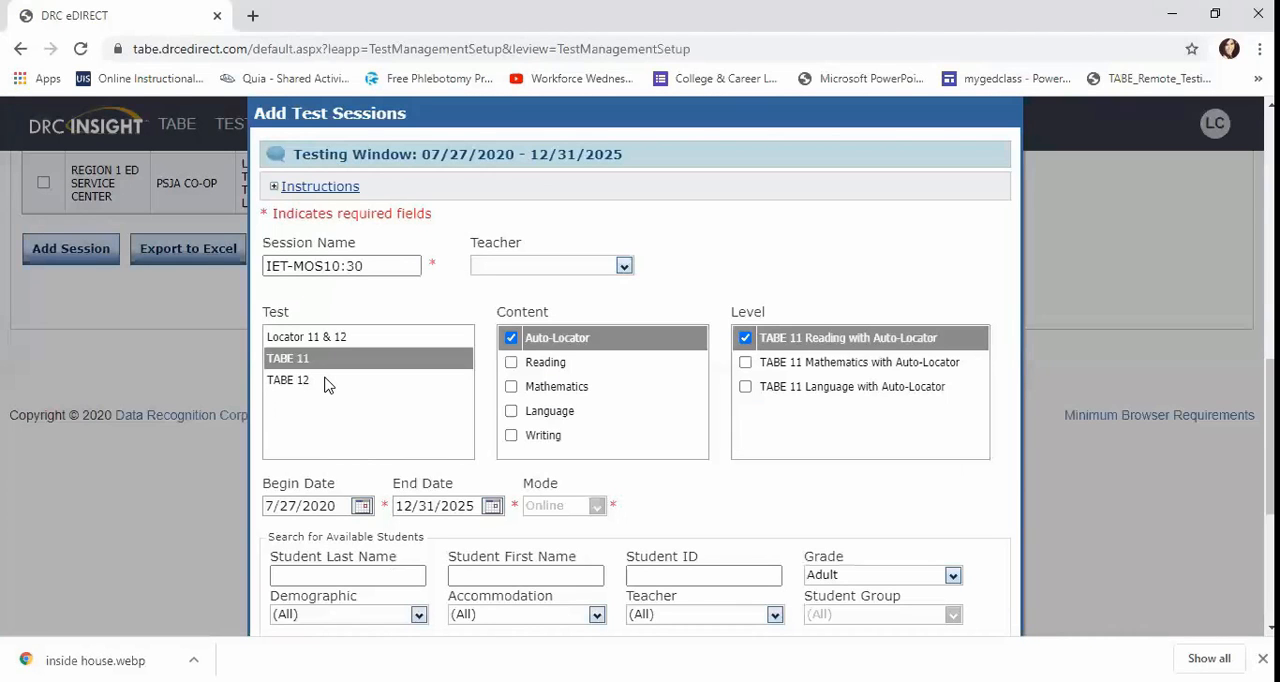
Add the first student in the available students list to the session.
scroll(324, 385, "down", 3)
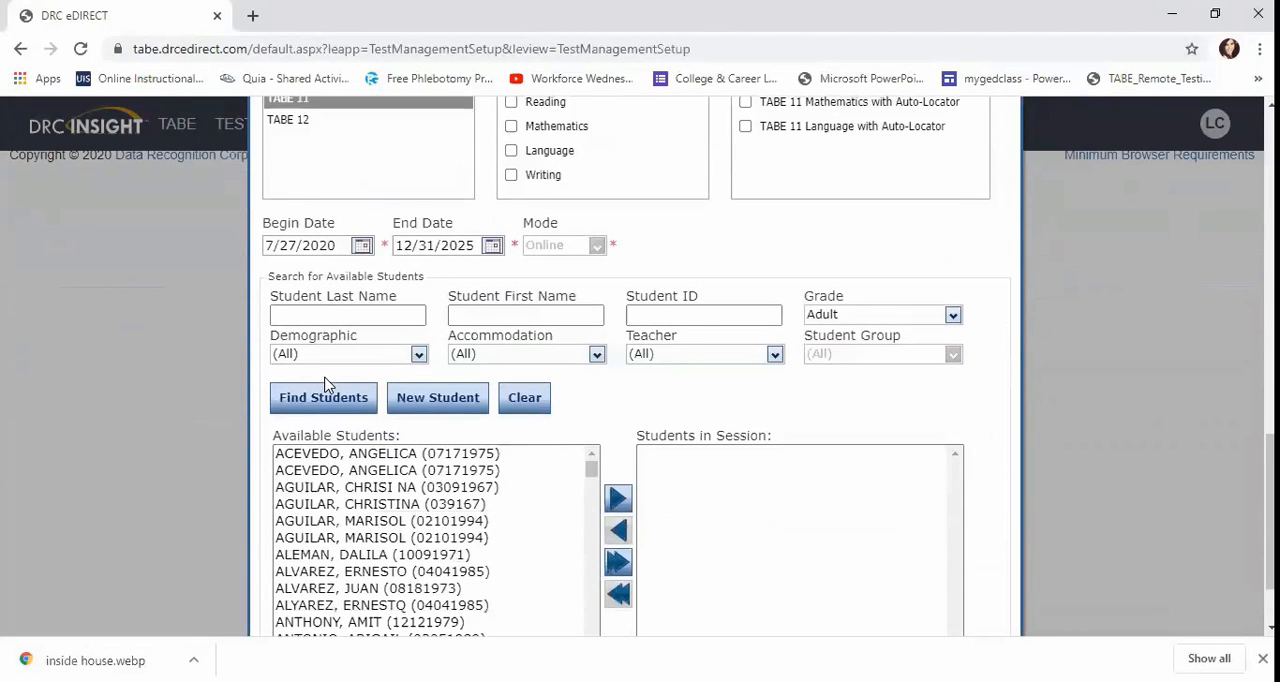
scroll(324, 385, "down", 1)
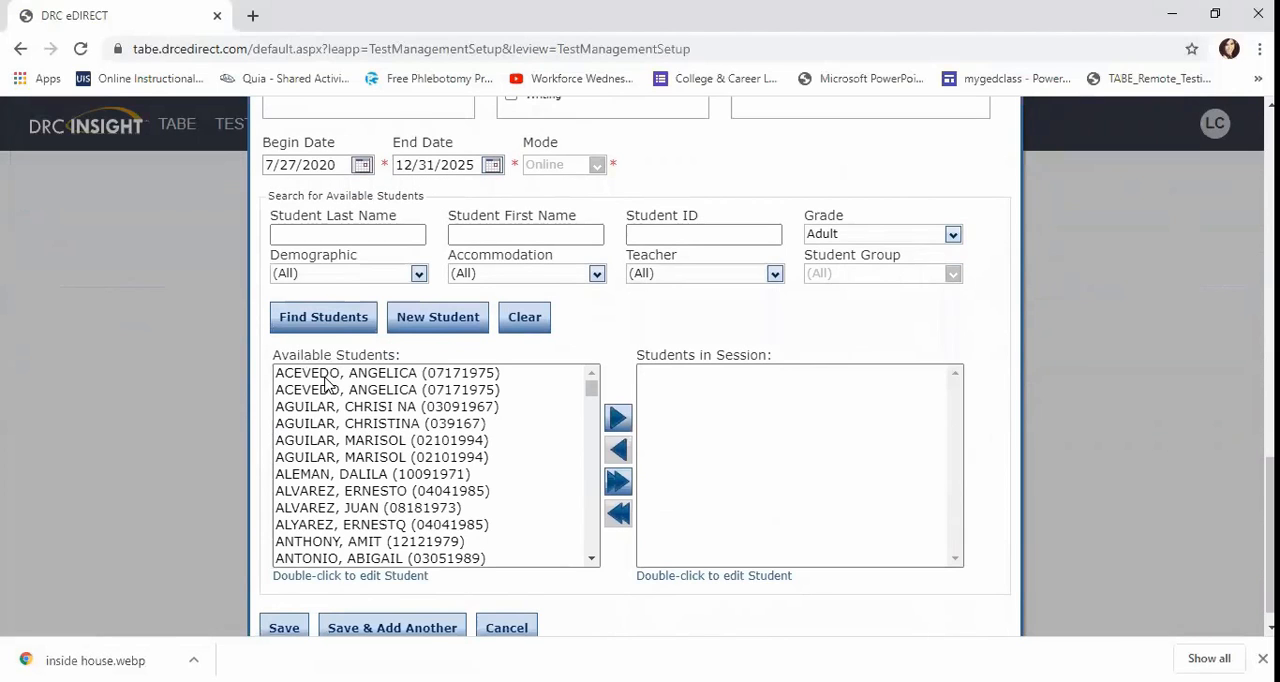
left_click(325, 377)
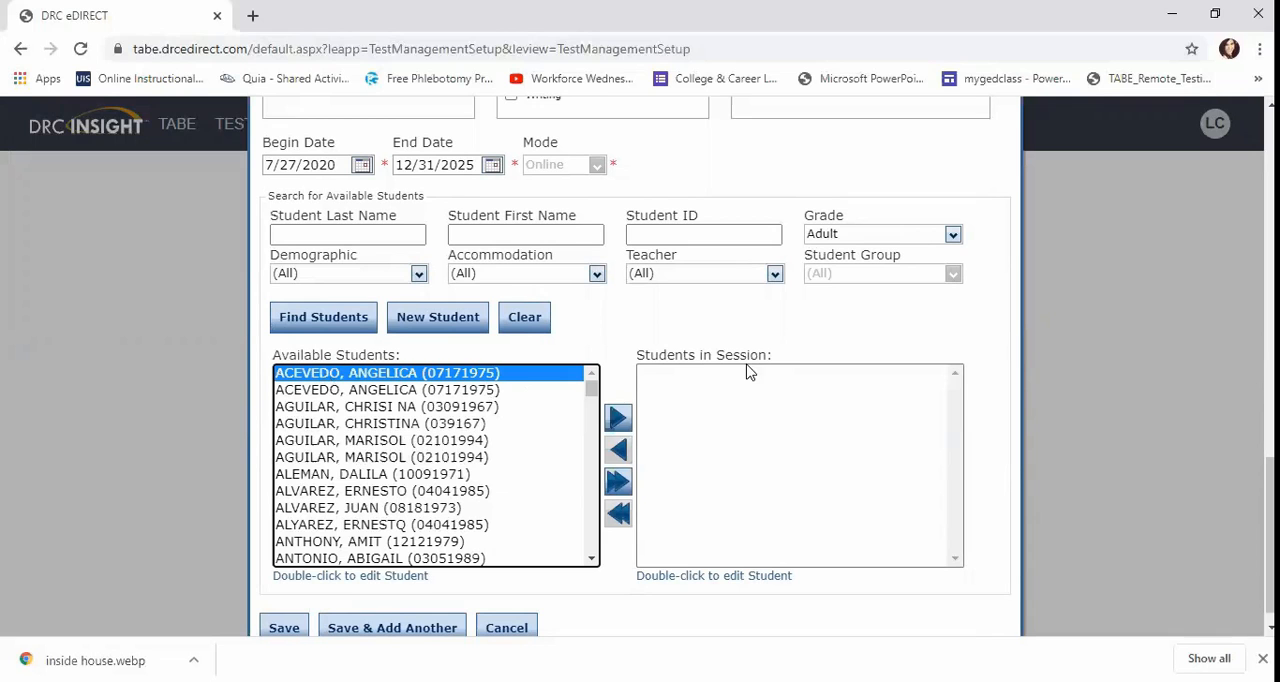
left_click(617, 421)
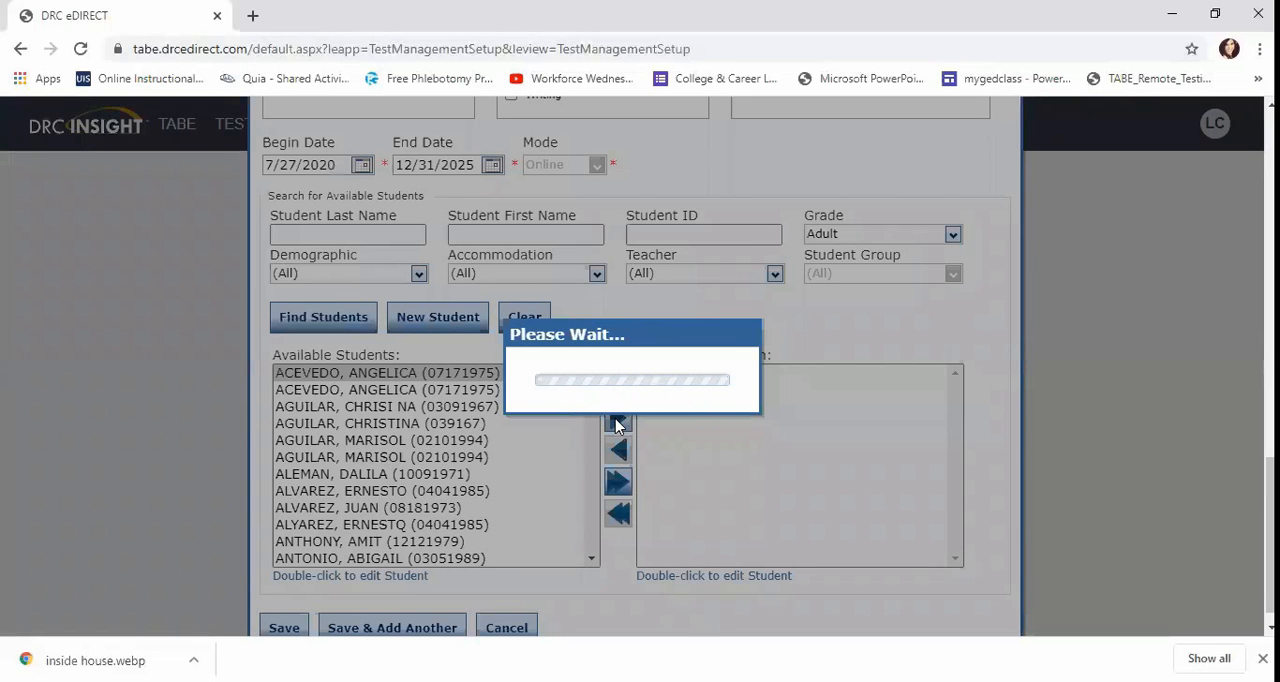
Add two more students from the available students list to the session, one at a time.
scroll(617, 427, "down", 4)
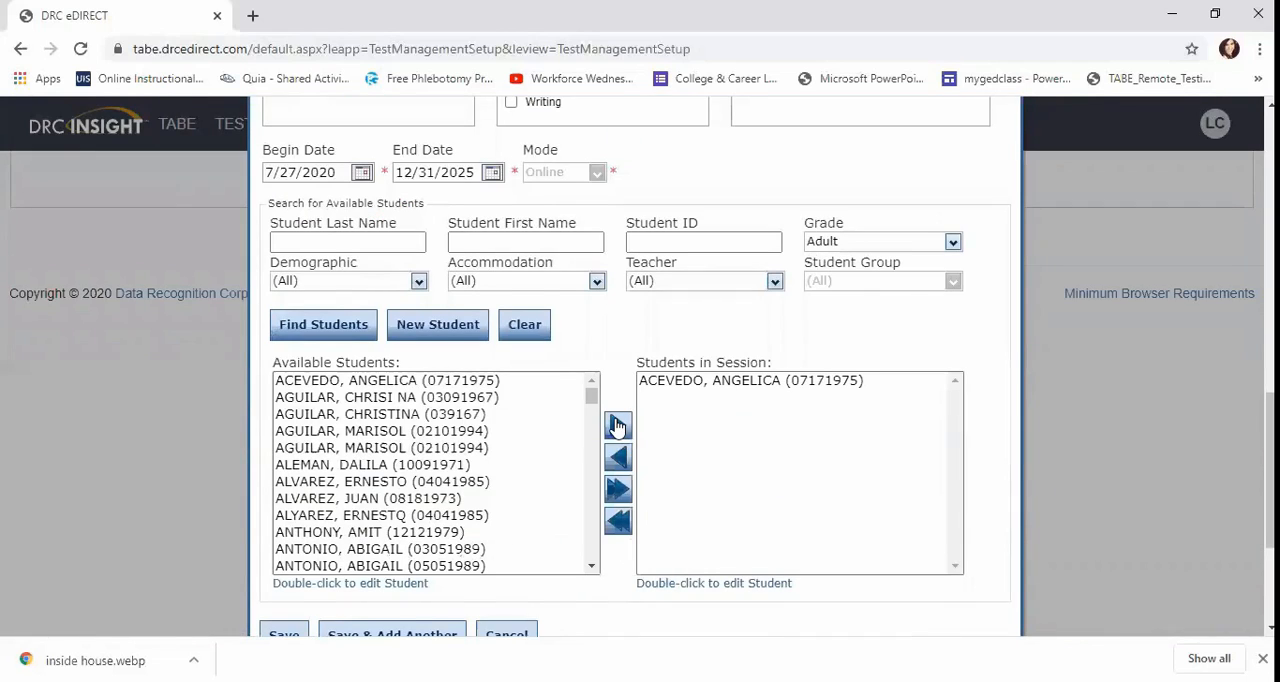
left_click(371, 402)
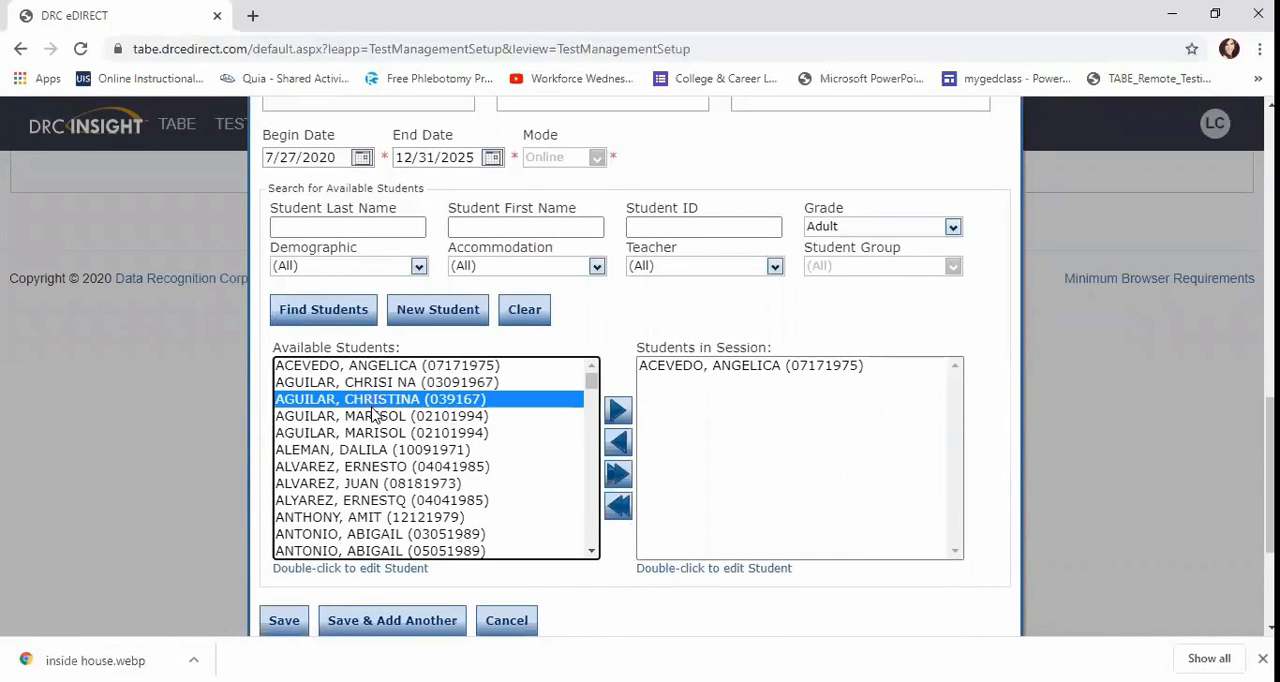
left_click(377, 417)
left_click(618, 414)
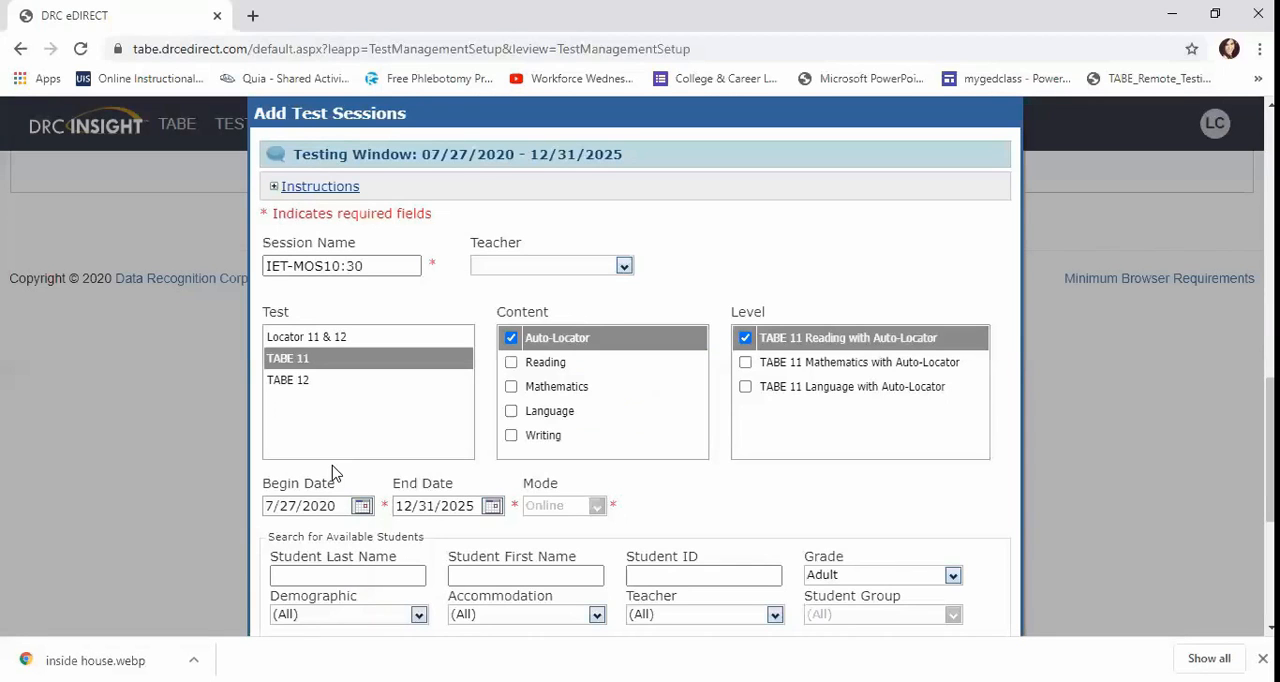
scroll(474, 466, "down", 4)
scroll(474, 466, "down", 3)
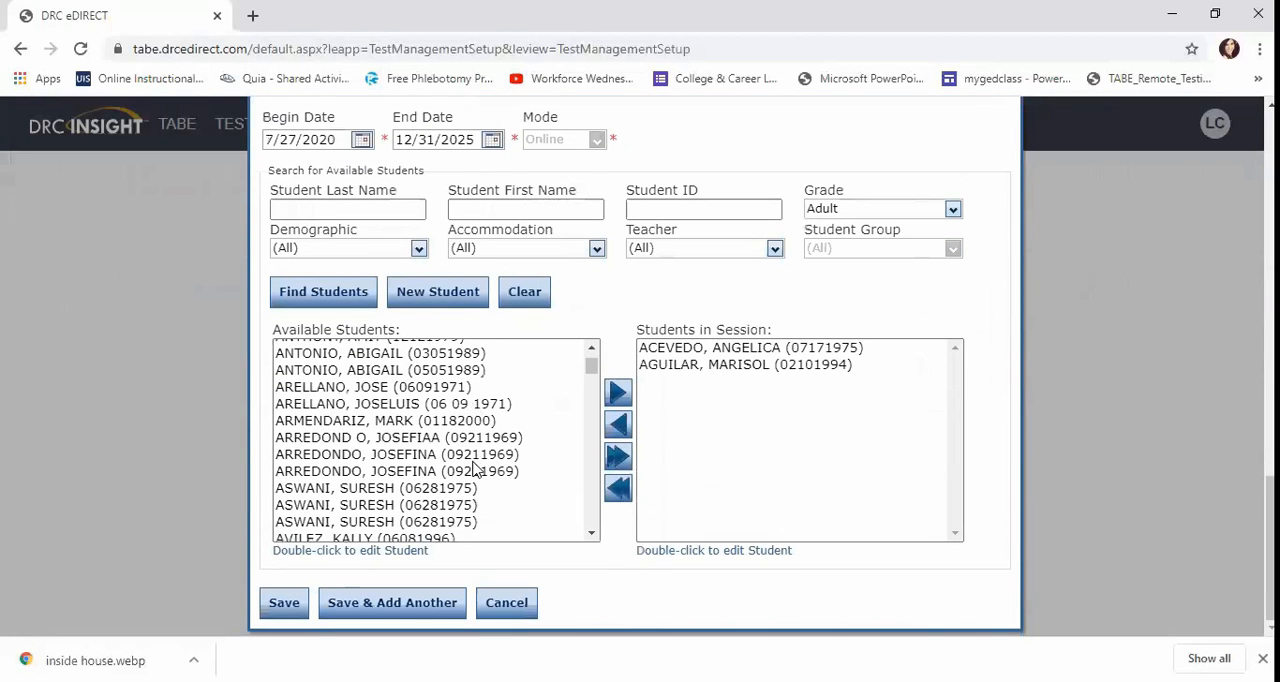
left_click(392, 440)
left_click(616, 398)
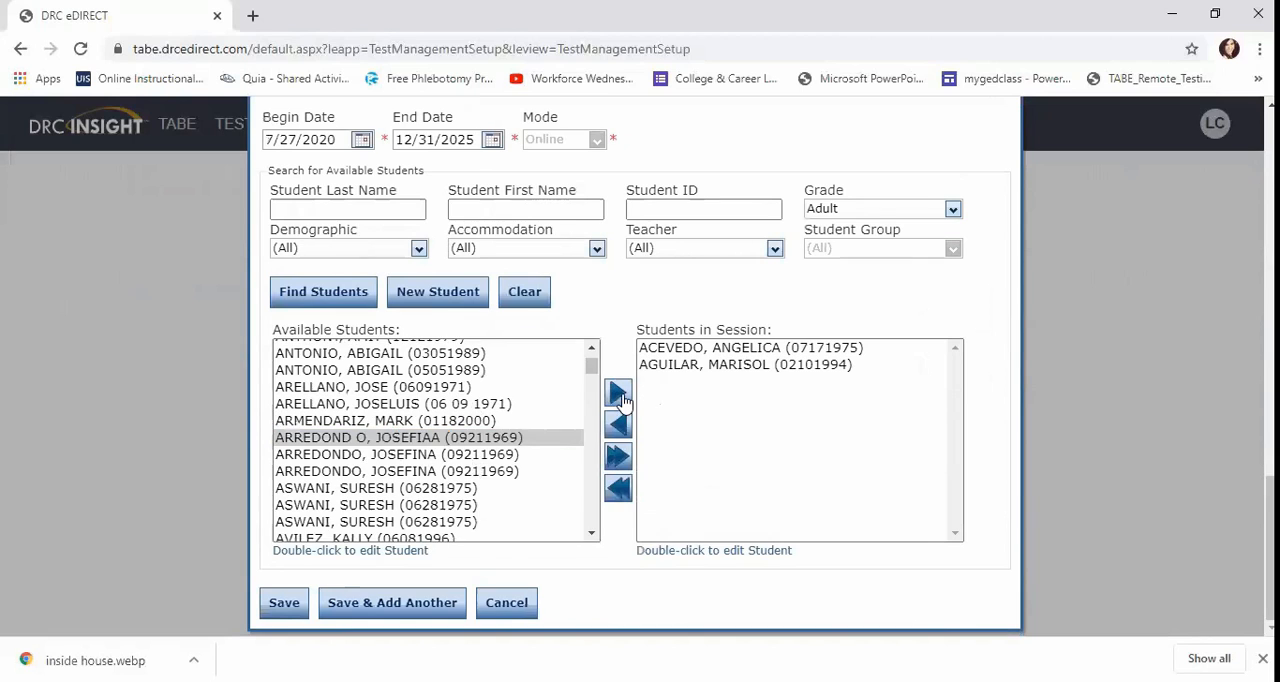
Review the students in the session and save the IET-MOS10:30 test session.
scroll(480, 465, "down", 3)
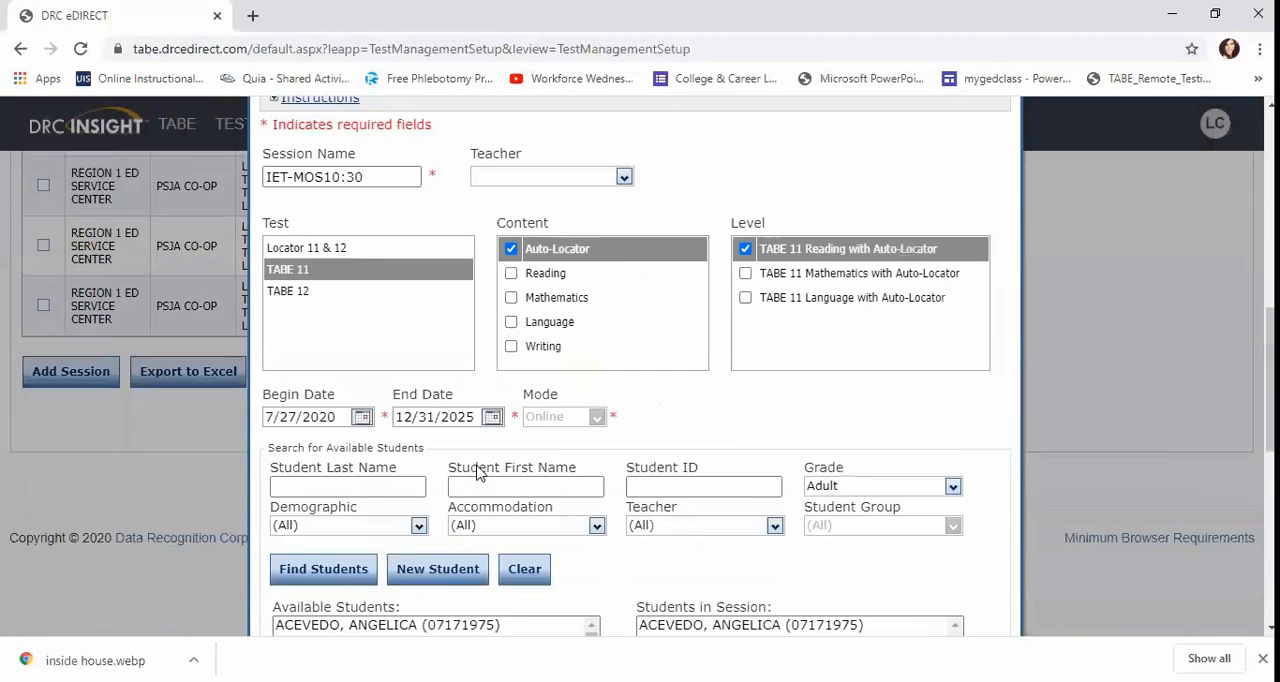
scroll(477, 473, "down", 3)
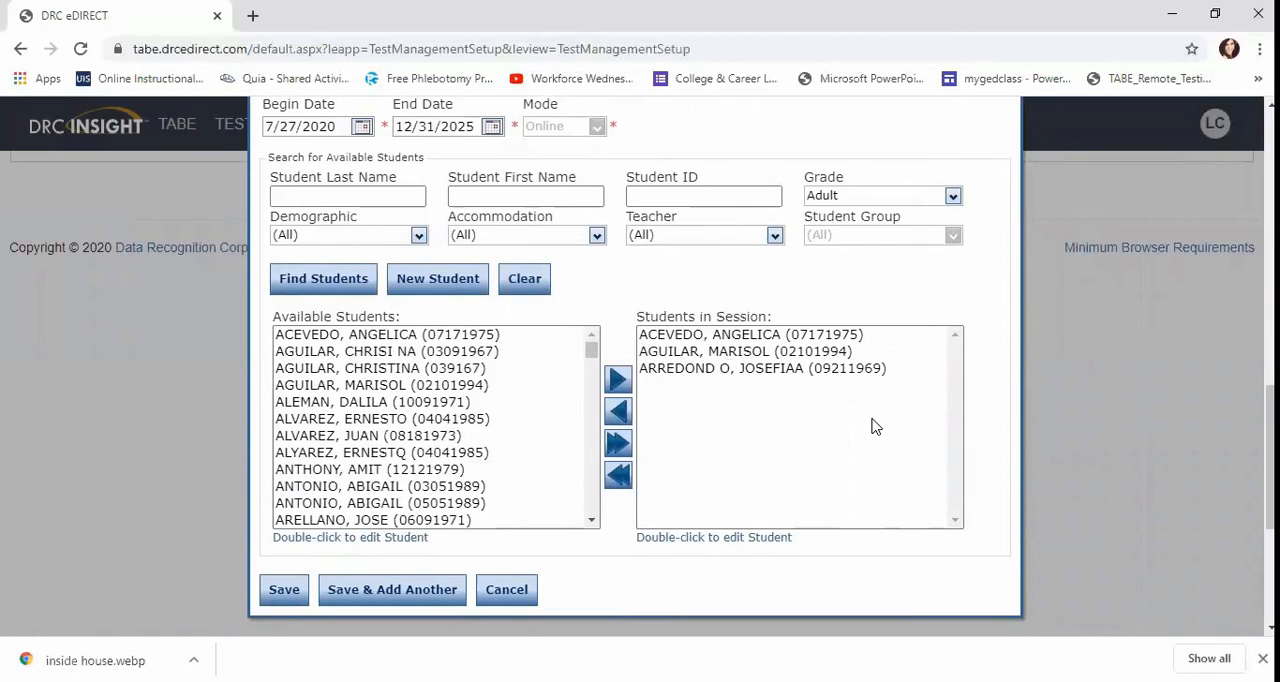
left_click(286, 592)
left_click(285, 592)
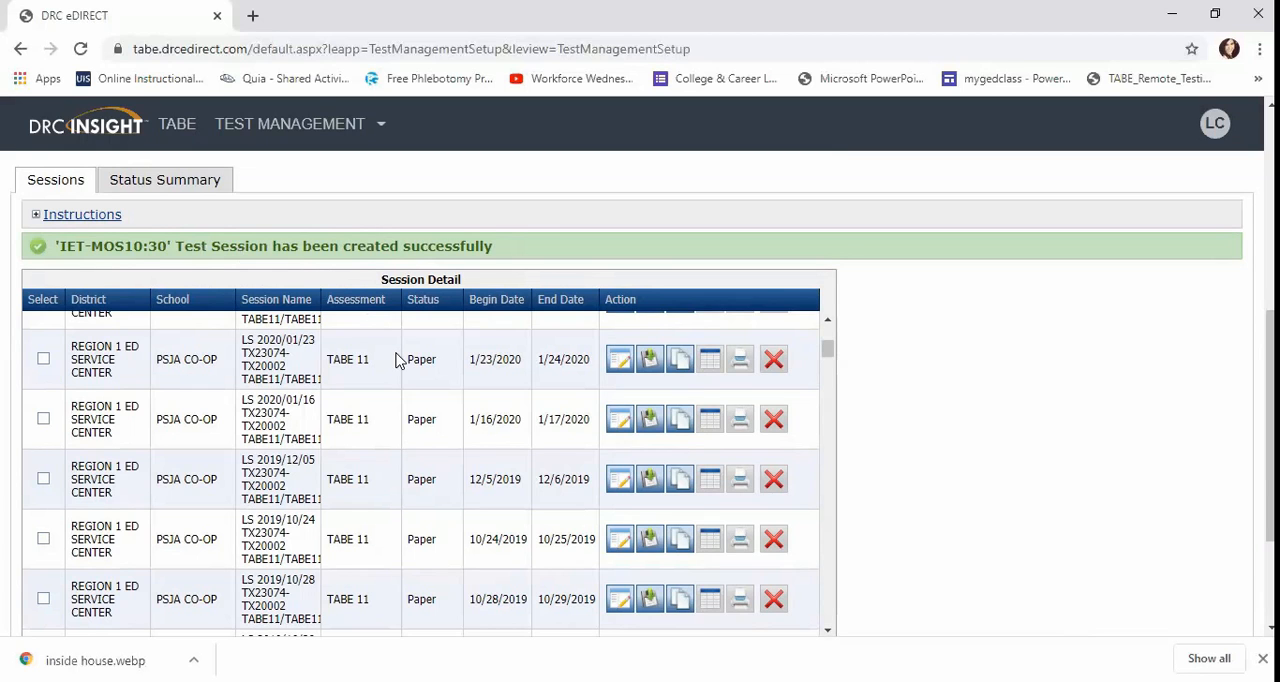
Open the IET-MOS10:30 session for editing, review its test settings and assigned students, and close it without saving.
scroll(398, 360, "up", 3)
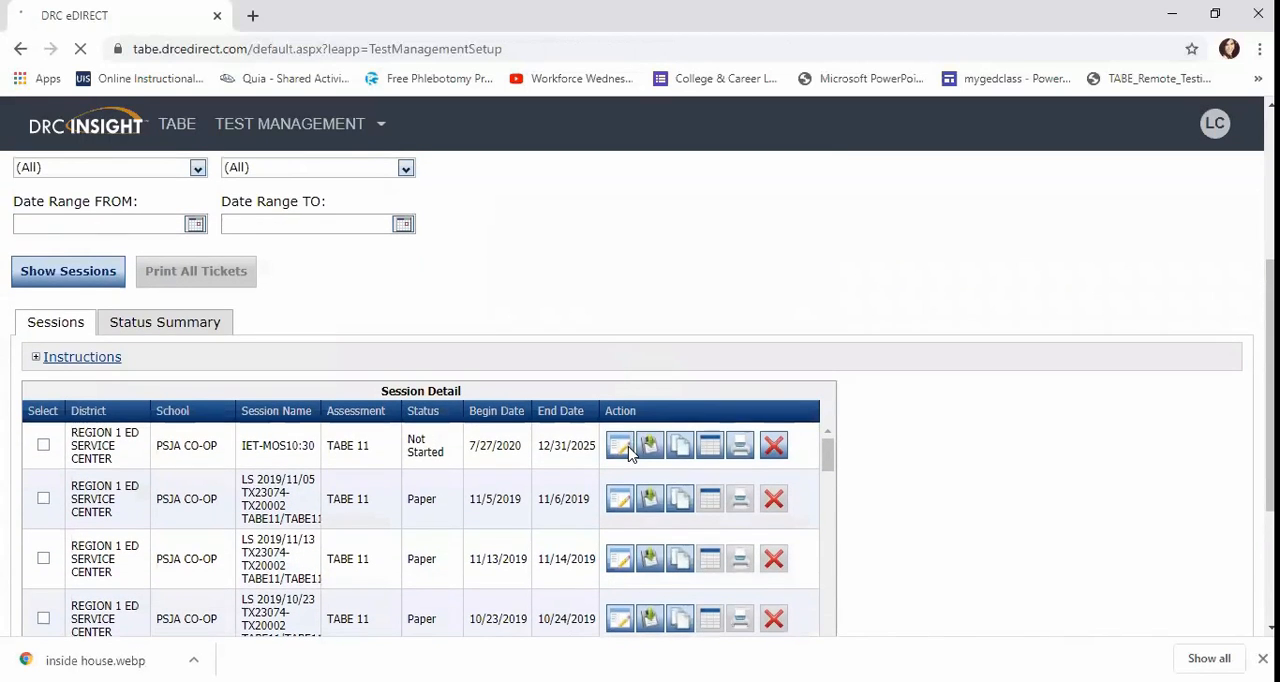
scroll(629, 455, "down", 1)
scroll(629, 455, "up", 1)
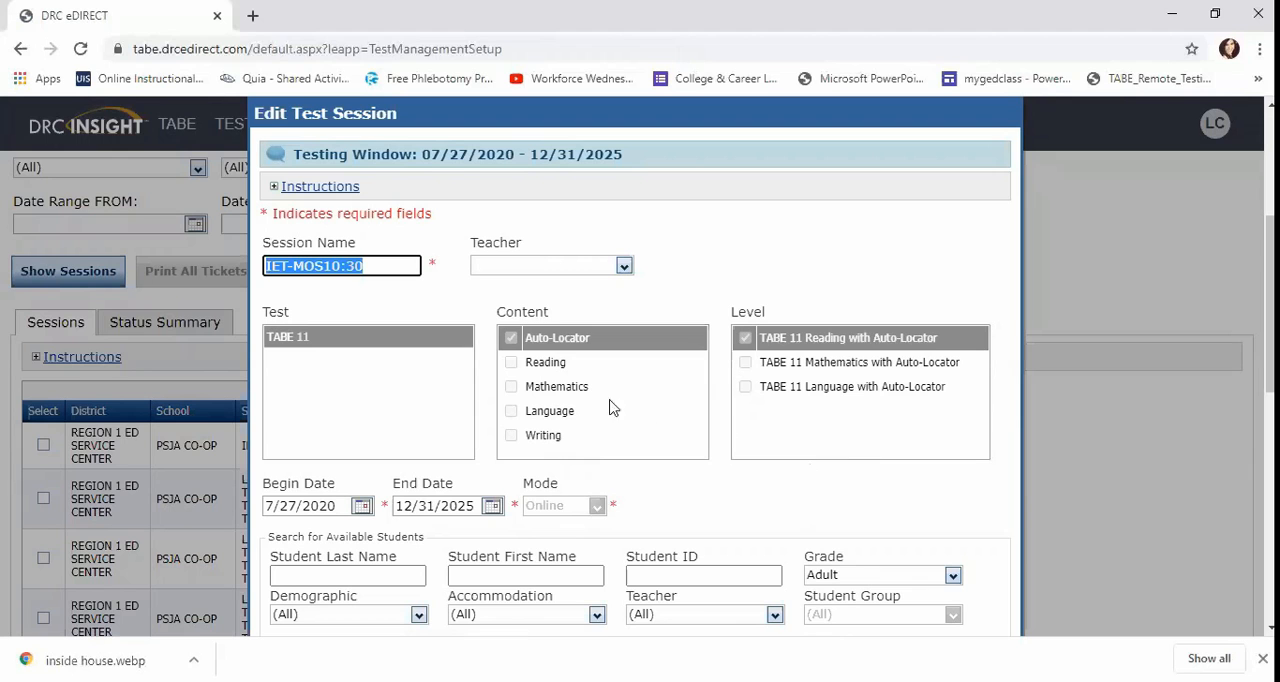
scroll(608, 420, "down", 1)
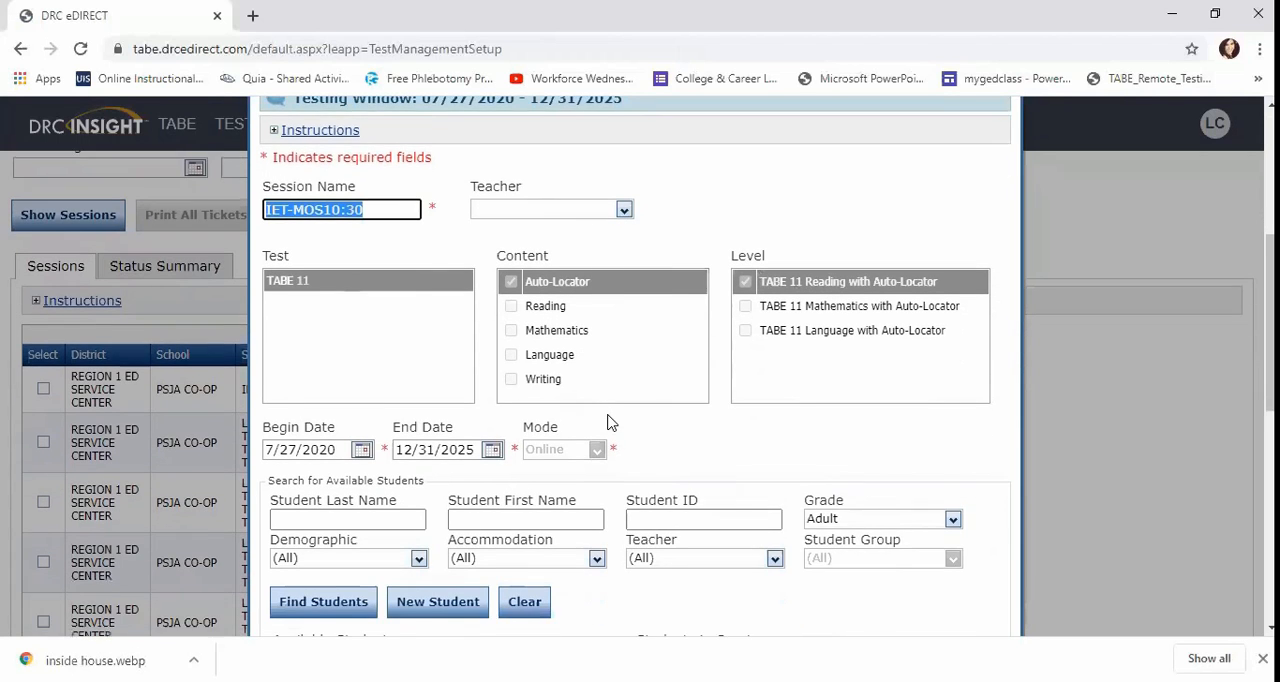
scroll(608, 420, "down", 1)
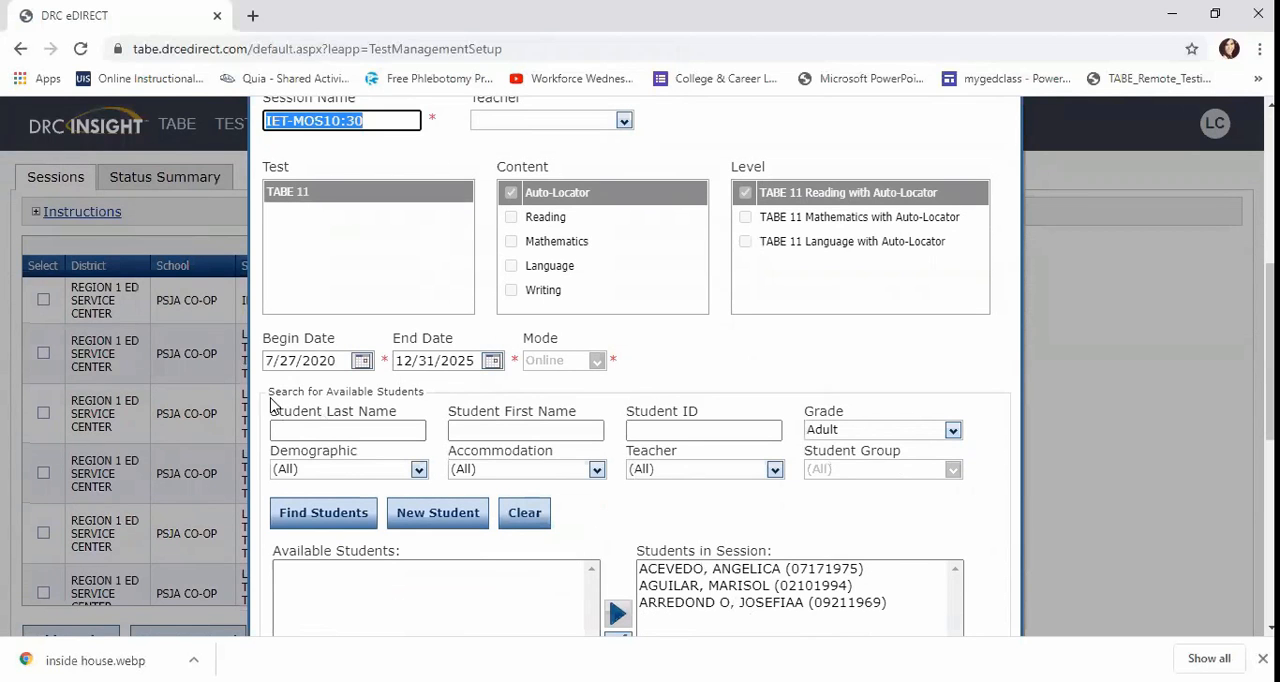
scroll(446, 364, "up", 2)
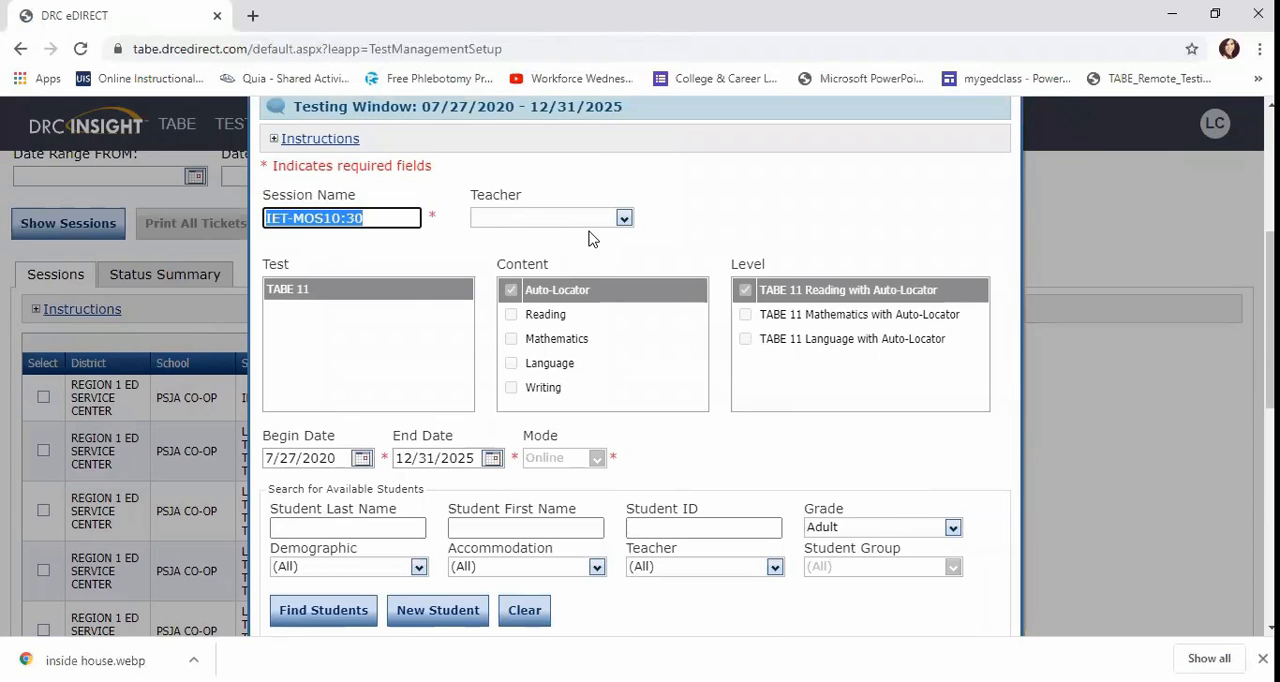
scroll(590, 239, "down", 5)
scroll(590, 239, "down", 4)
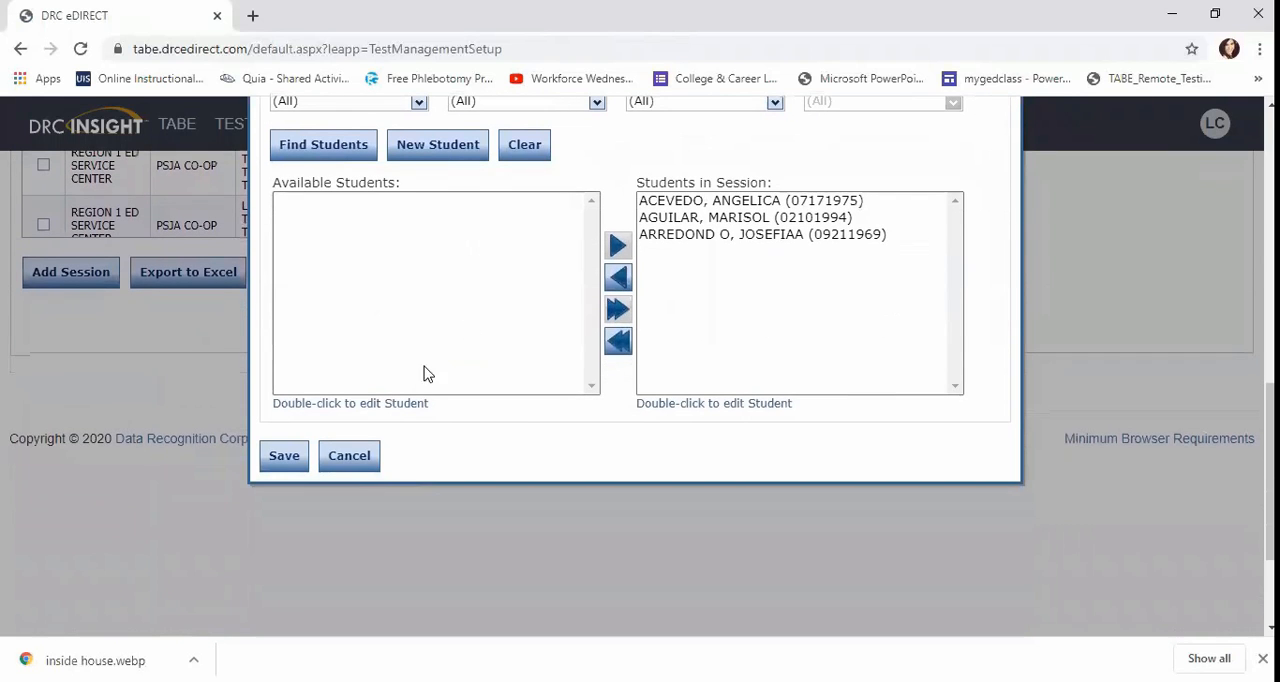
left_click(349, 456)
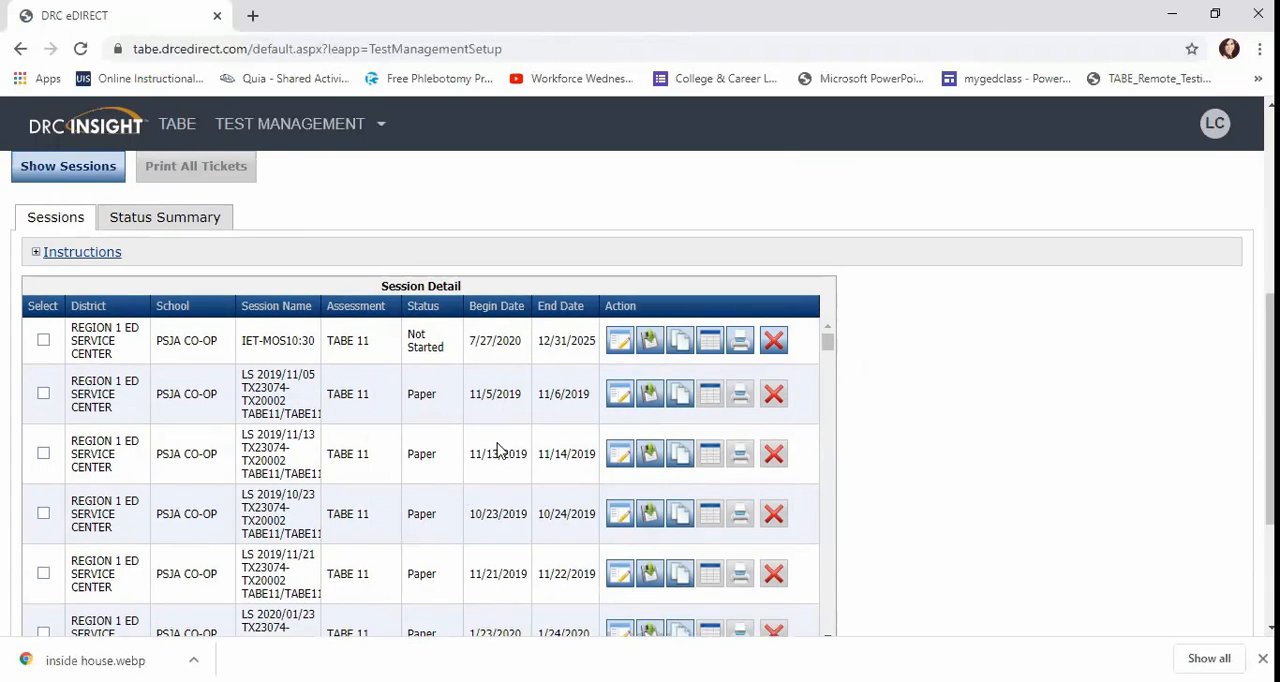
Go back to the TABE portal home and reopen the Manage Test Sessions page in Test Management.
scroll(497, 450, "up", 3)
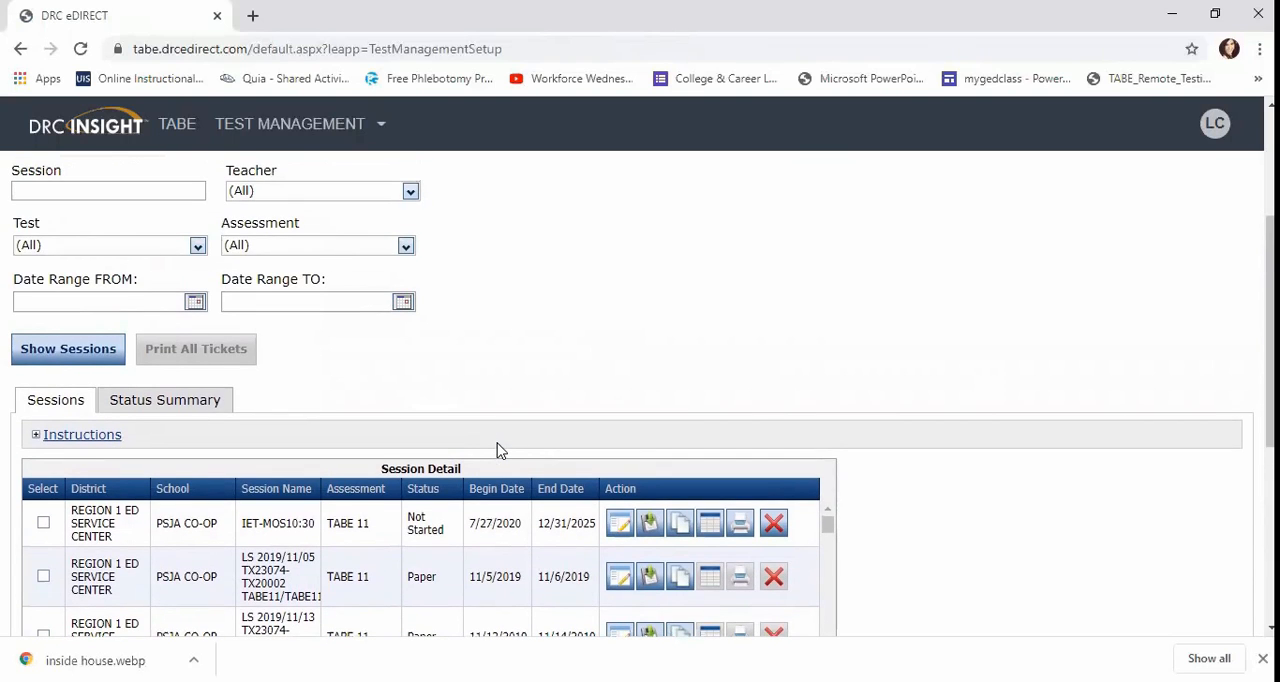
scroll(497, 450, "up", 4)
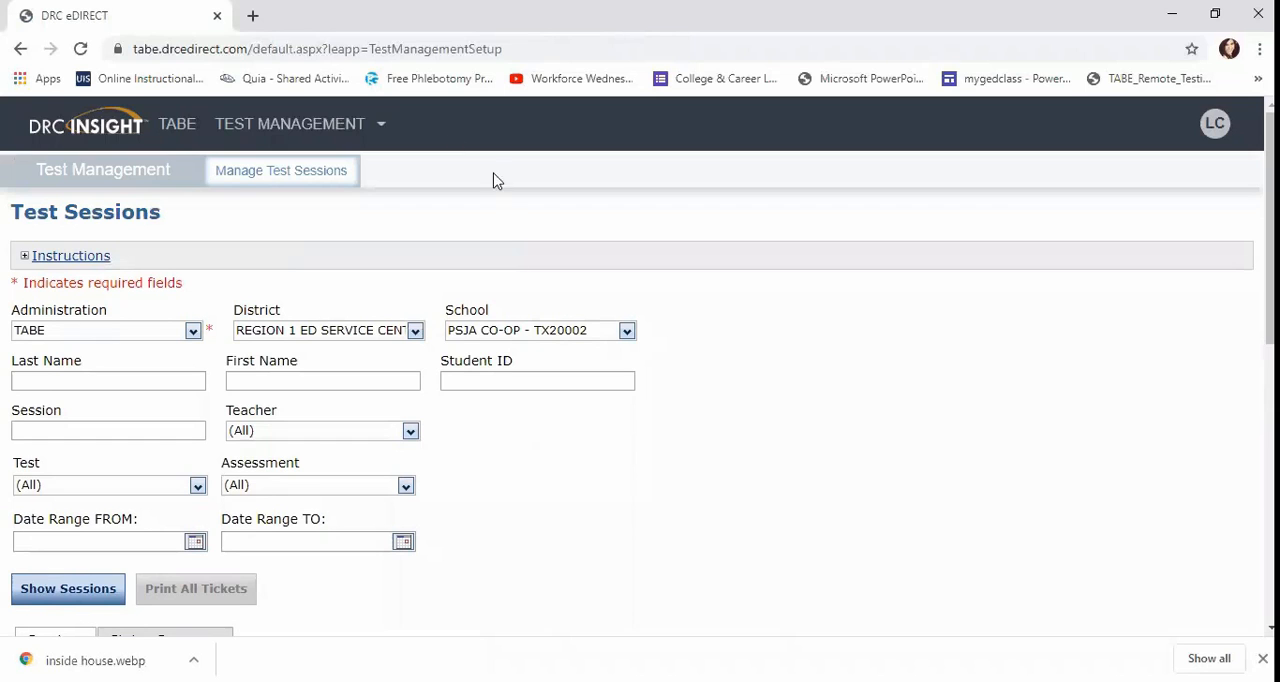
left_click(180, 126)
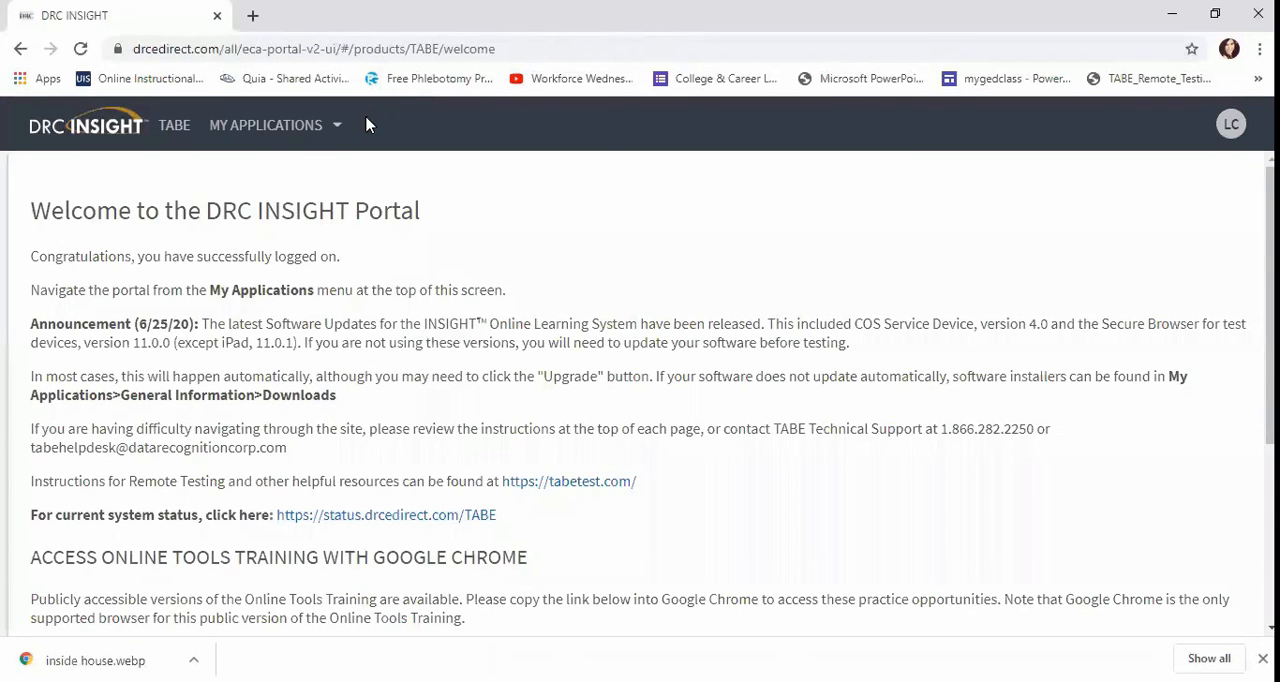
left_click(341, 126)
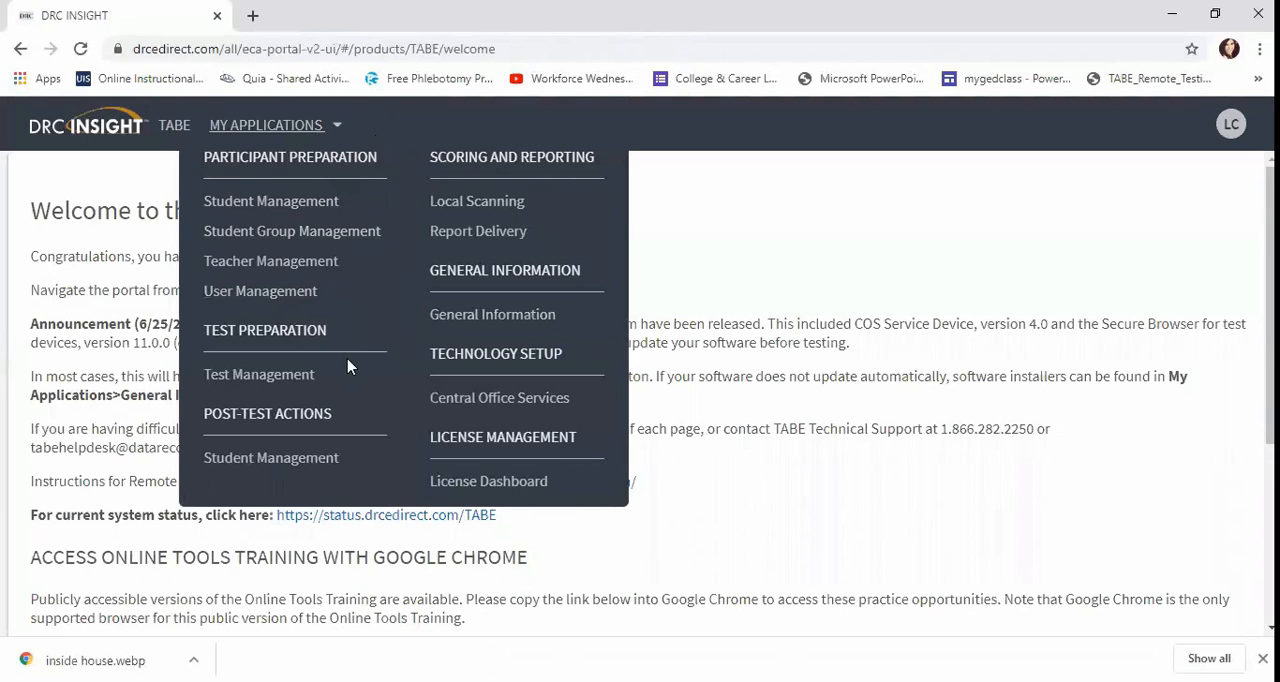
left_click(259, 375)
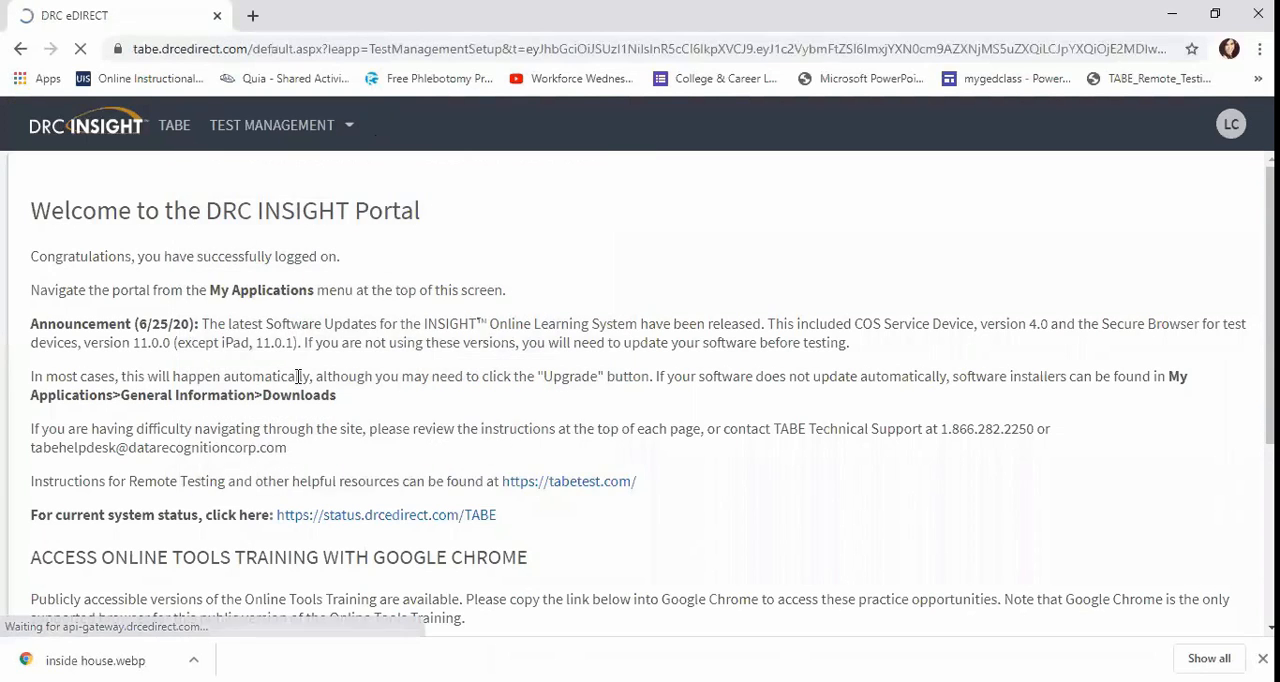
left_click(274, 170)
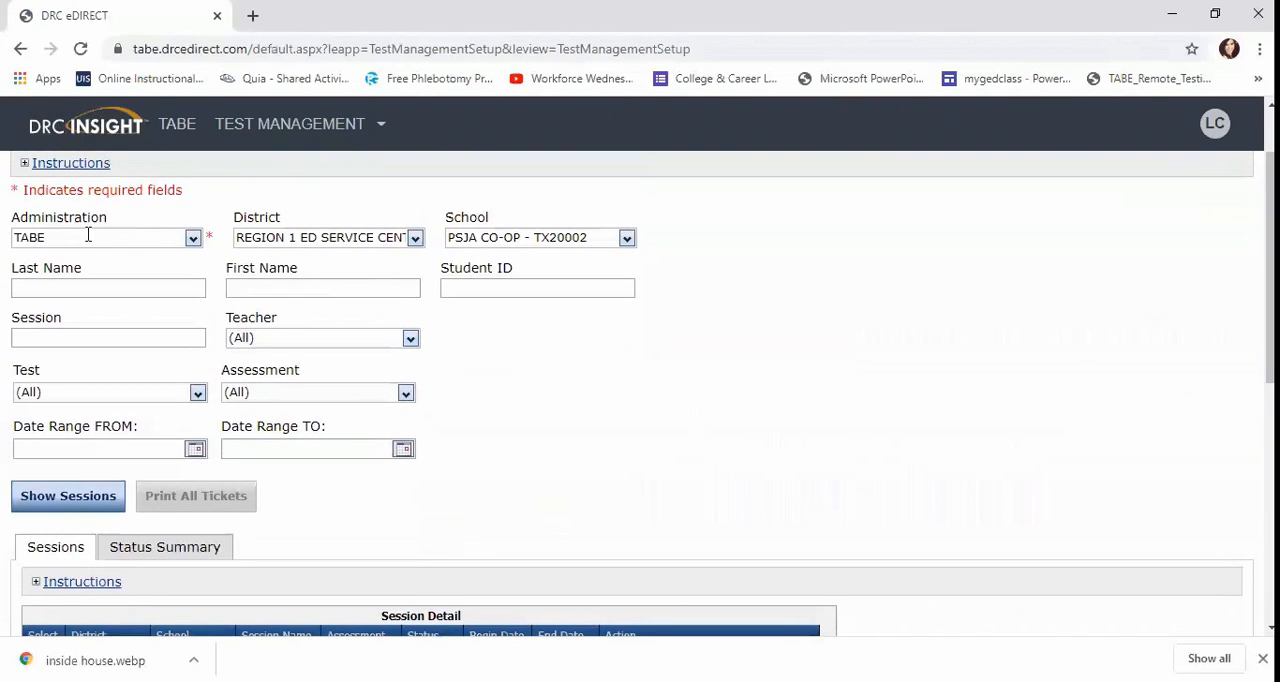
Show the test sessions for the PSJA CO-OP school and open the test tickets of the IET-MOS10:30 session for printing.
left_click(85, 503)
scroll(512, 480, "down", 2)
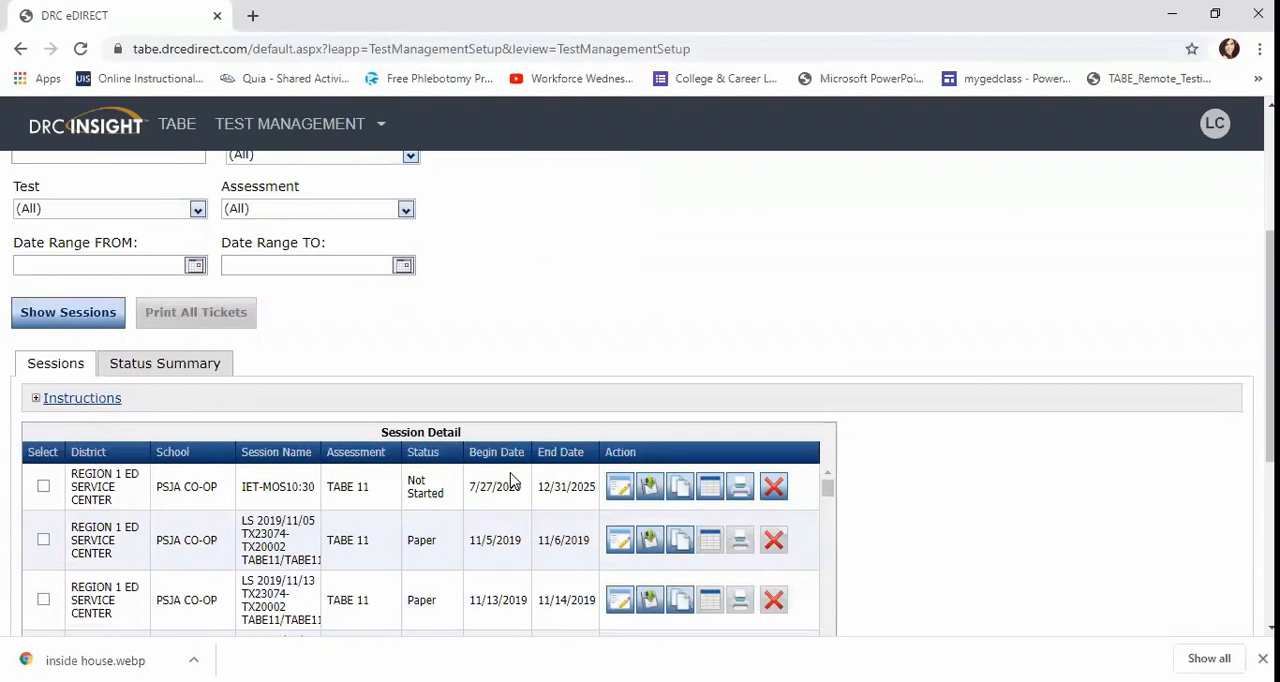
scroll(895, 485, "down", 1)
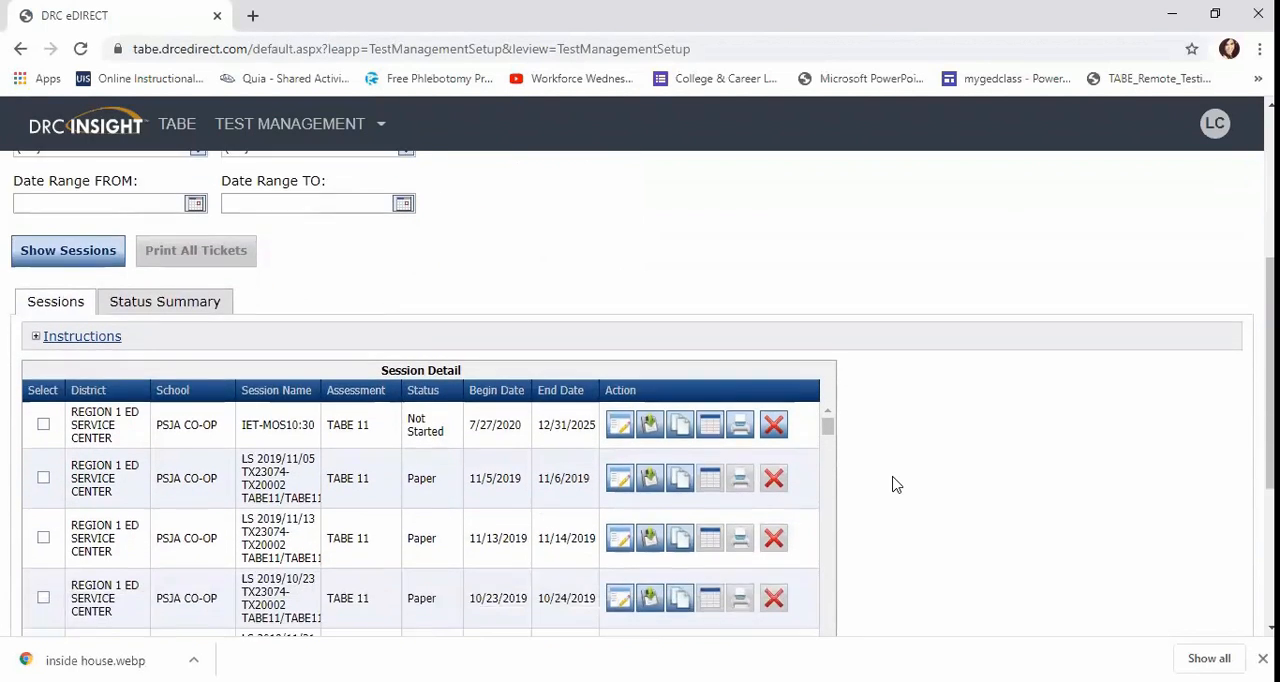
scroll(895, 485, "down", 2)
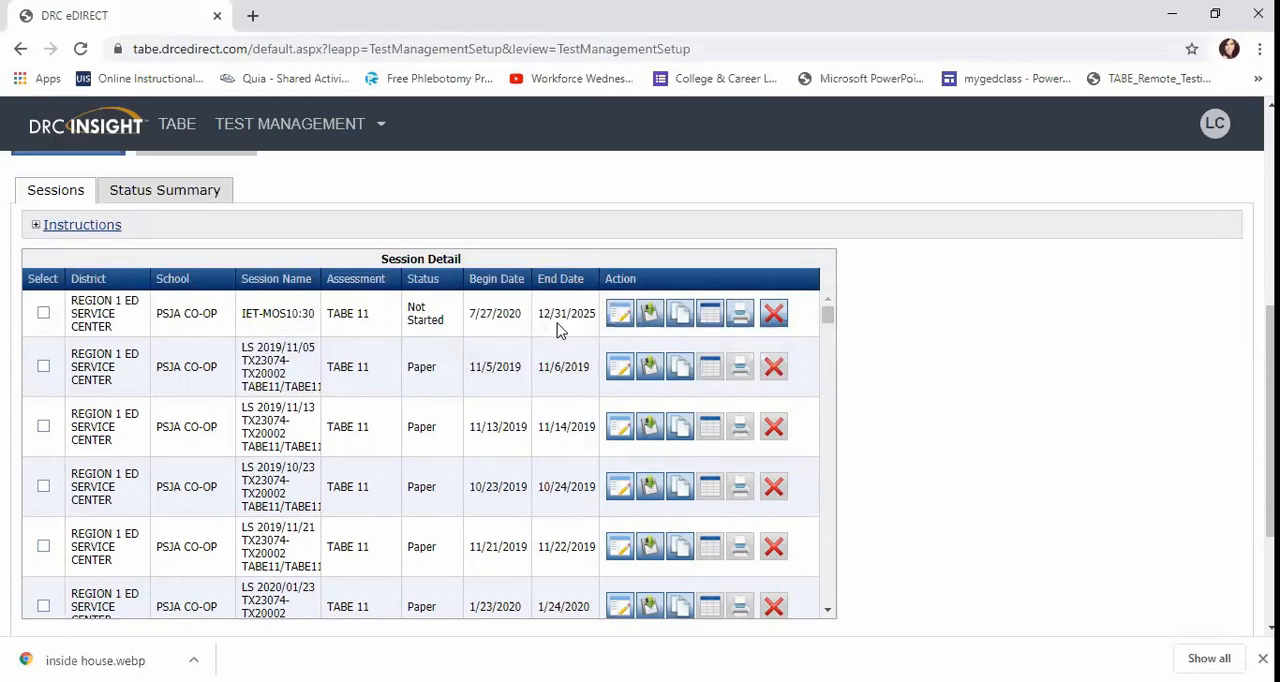
left_click(738, 318)
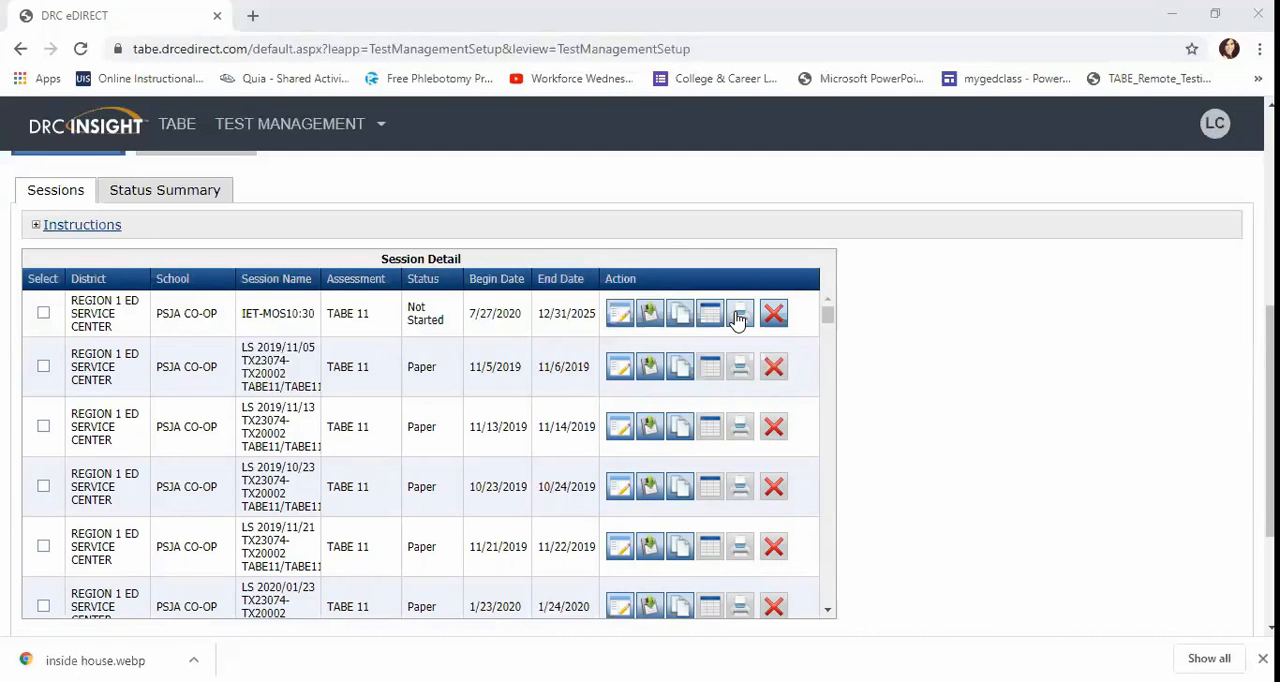
scroll(845, 470, "down", 1)
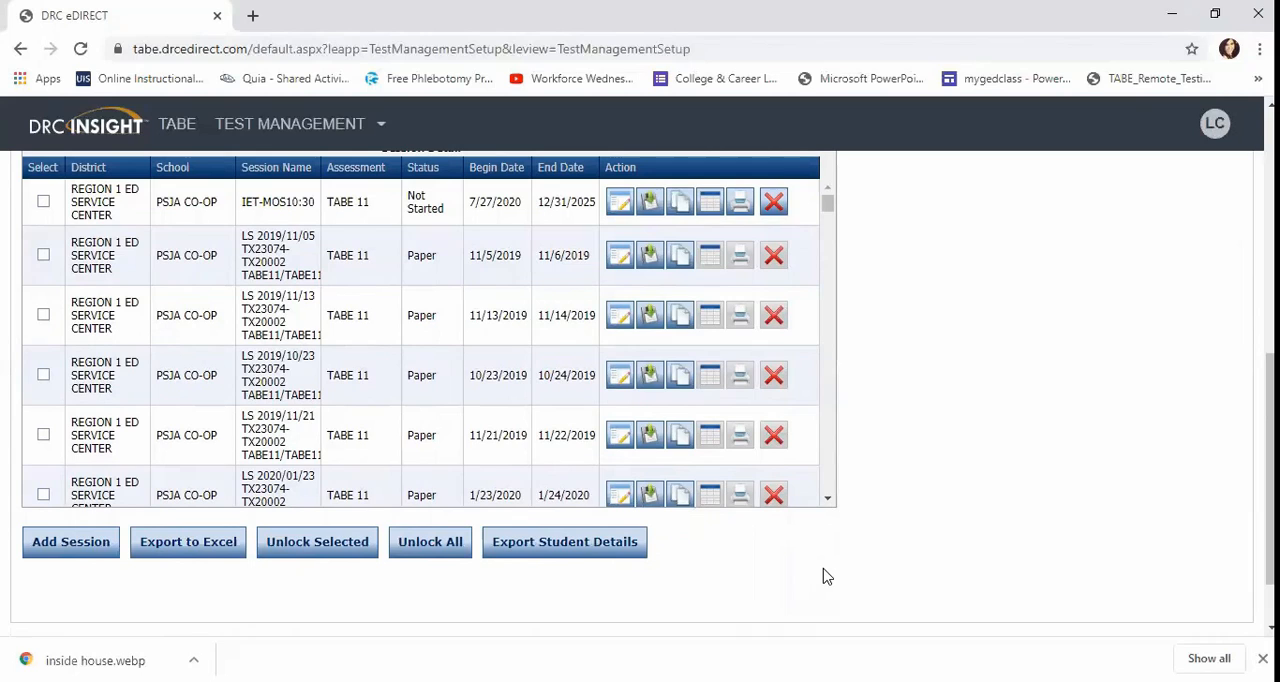